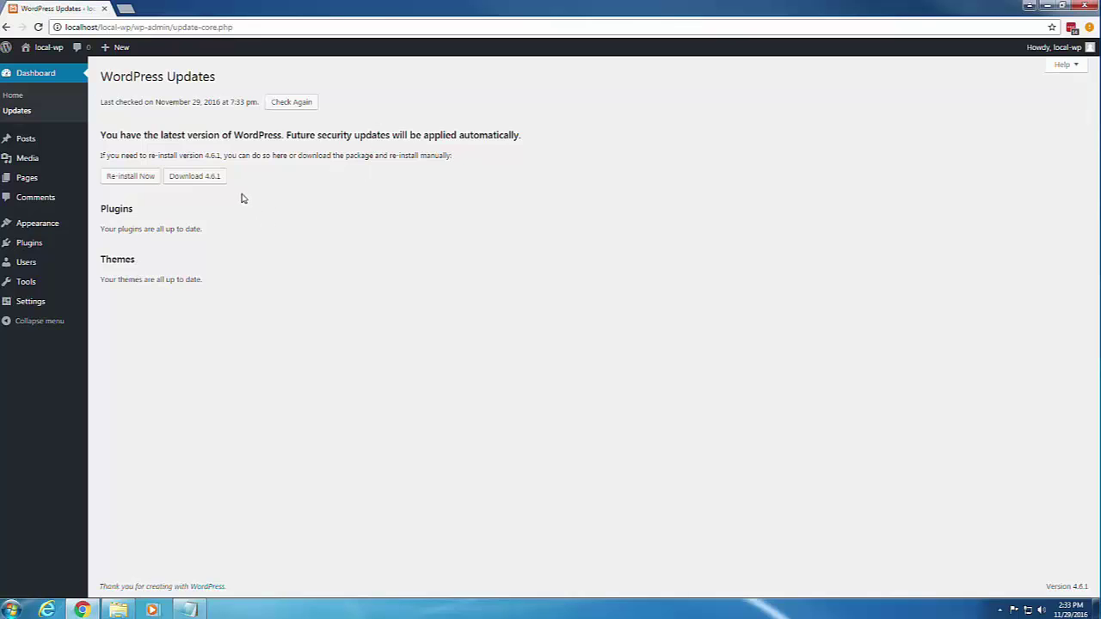
# - Create a new blog post and title it "New Post"
pyautogui.moveTo(29, 143)
pyautogui.click(26, 145)
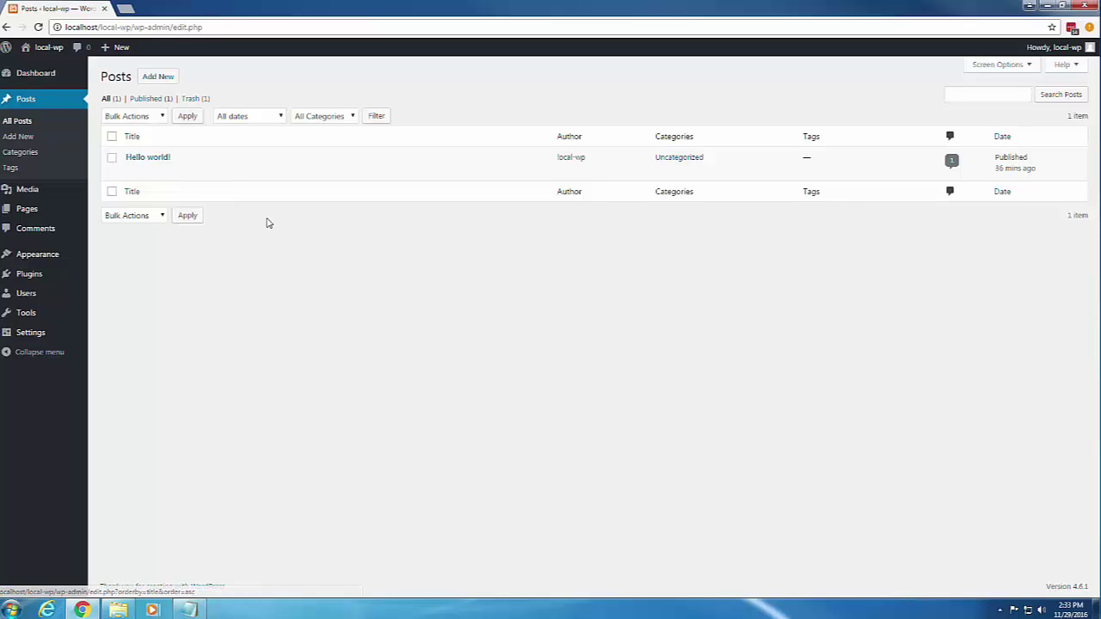
pyautogui.click(158, 77)
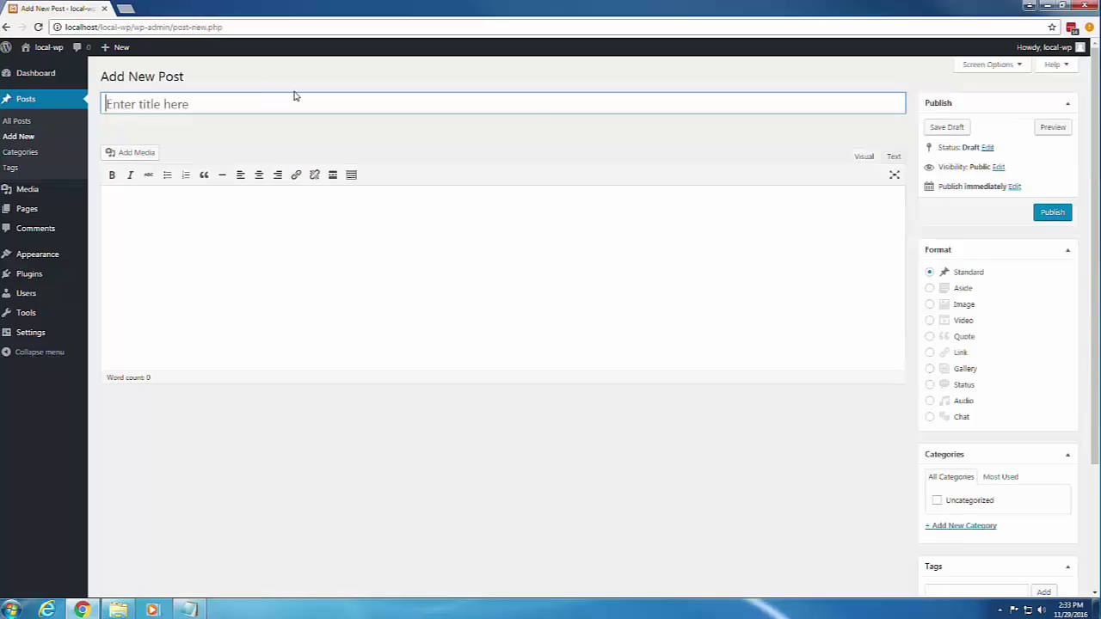
pyautogui.write('New Post')
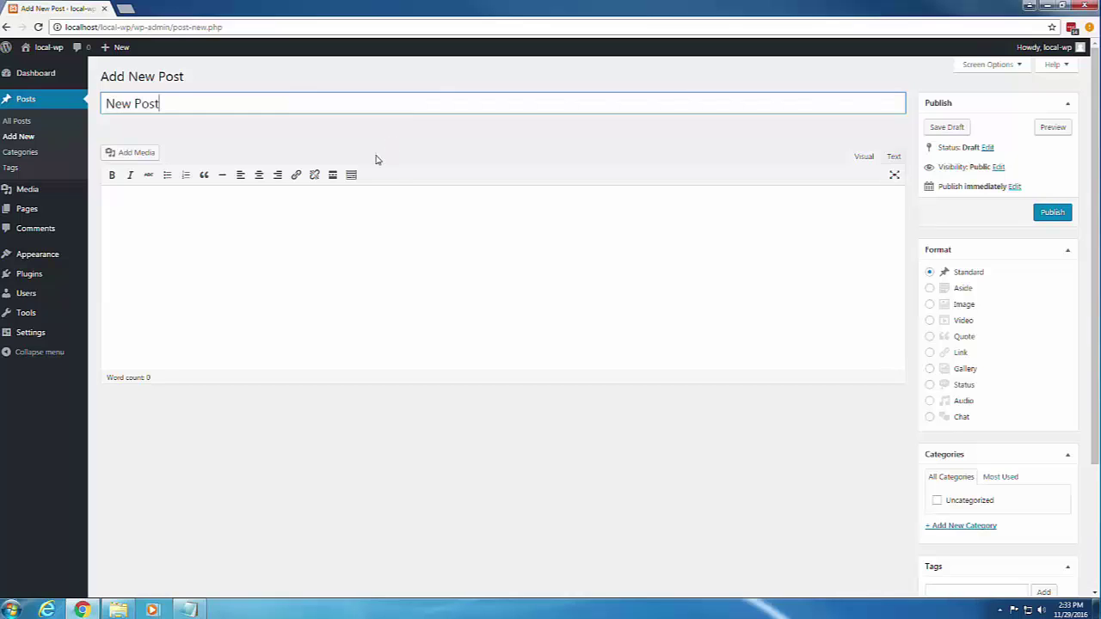
# - Paste the copied Lorem ipsum paragraphs into the post body
pyautogui.click(118, 208)
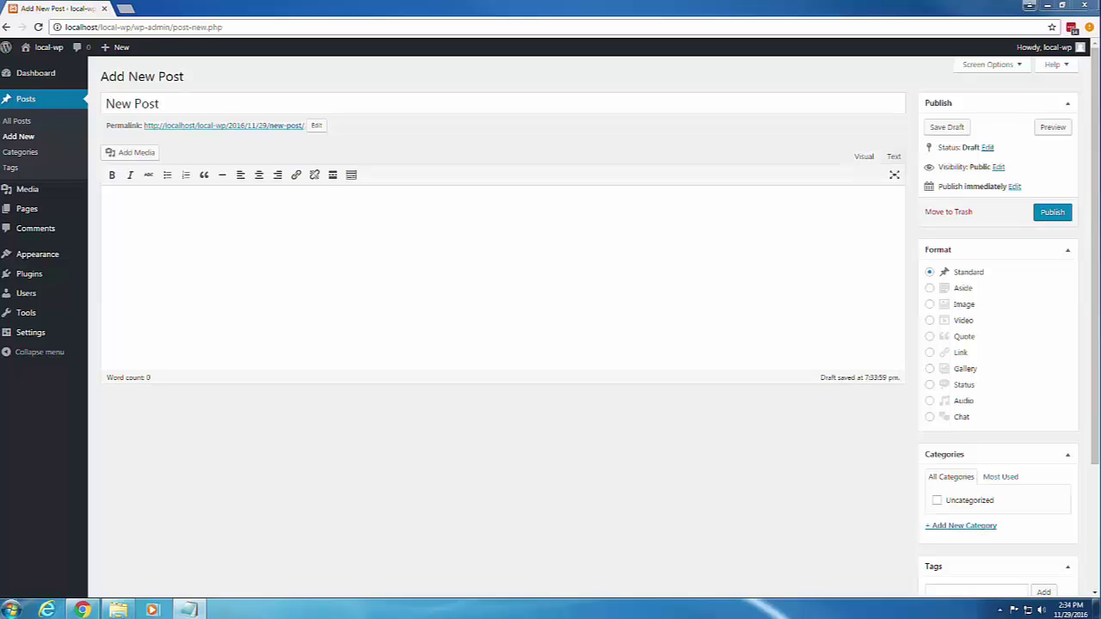
pyautogui.click(117, 201)
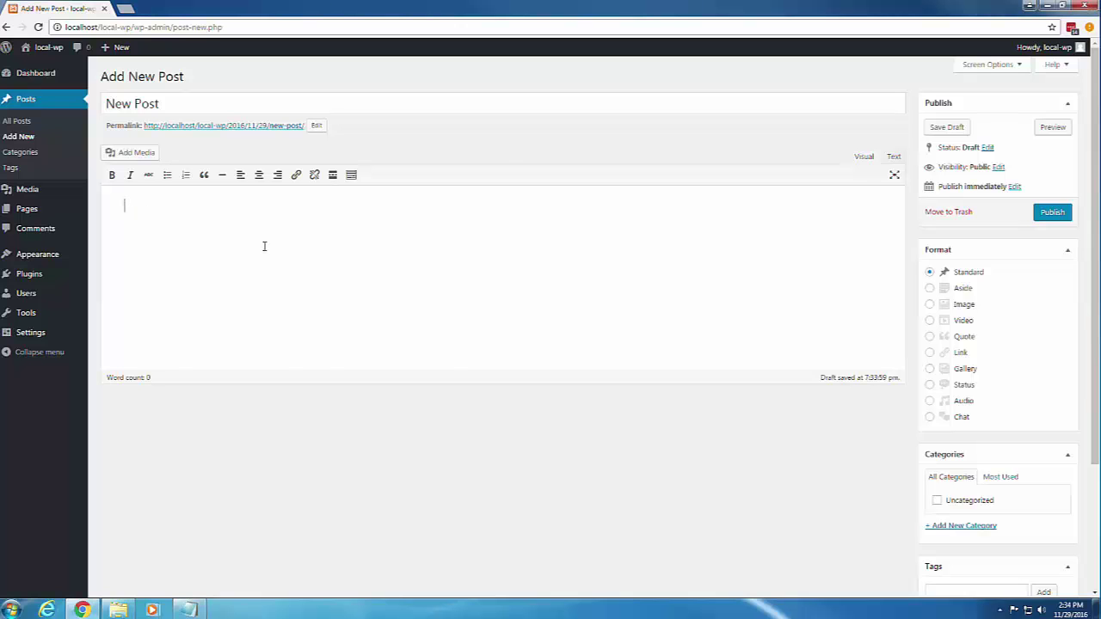
pyautogui.hotkey('ctrl', 'v')
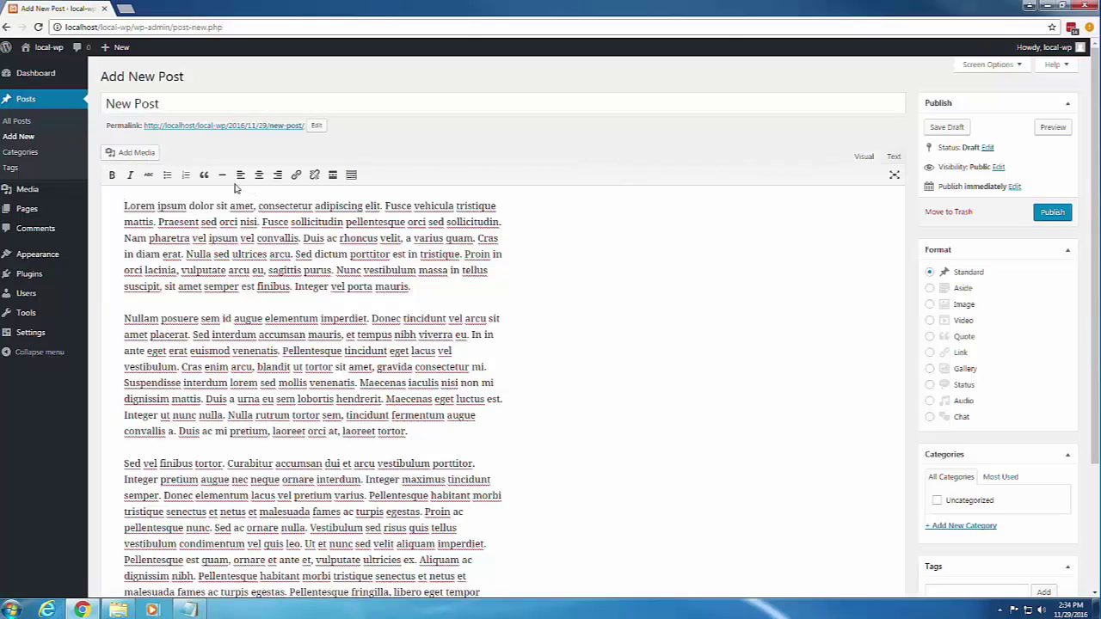
# - Upload the image Photogen_NAF213.jpg to the post's media and set its alt text to "flower"
pyautogui.click(130, 156)
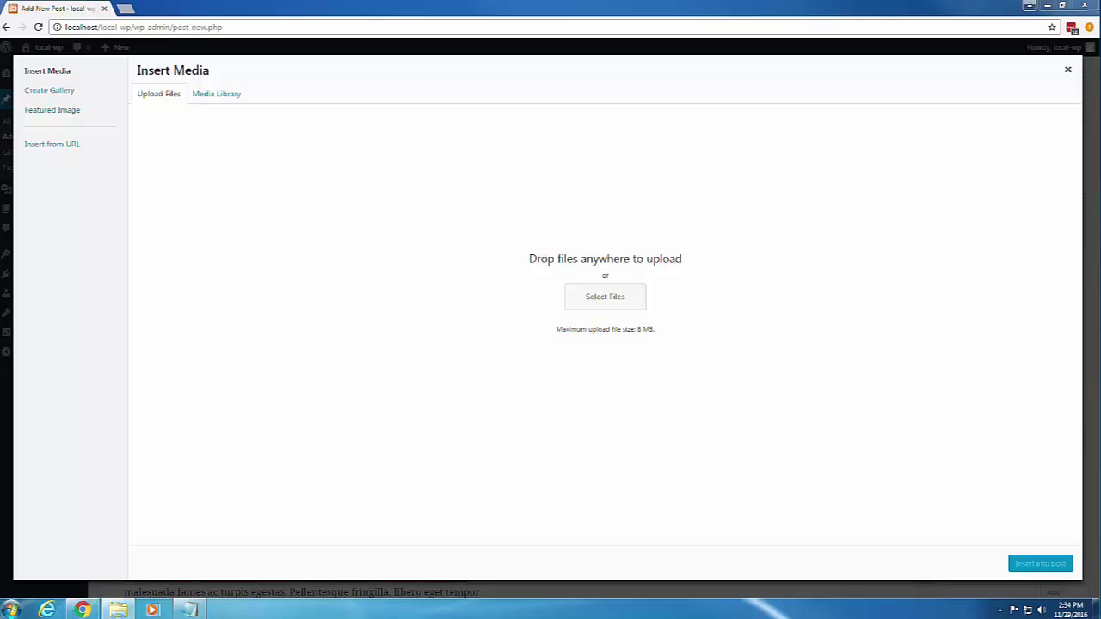
pyautogui.moveTo(889, 238); pyautogui.dragTo(193, 318)
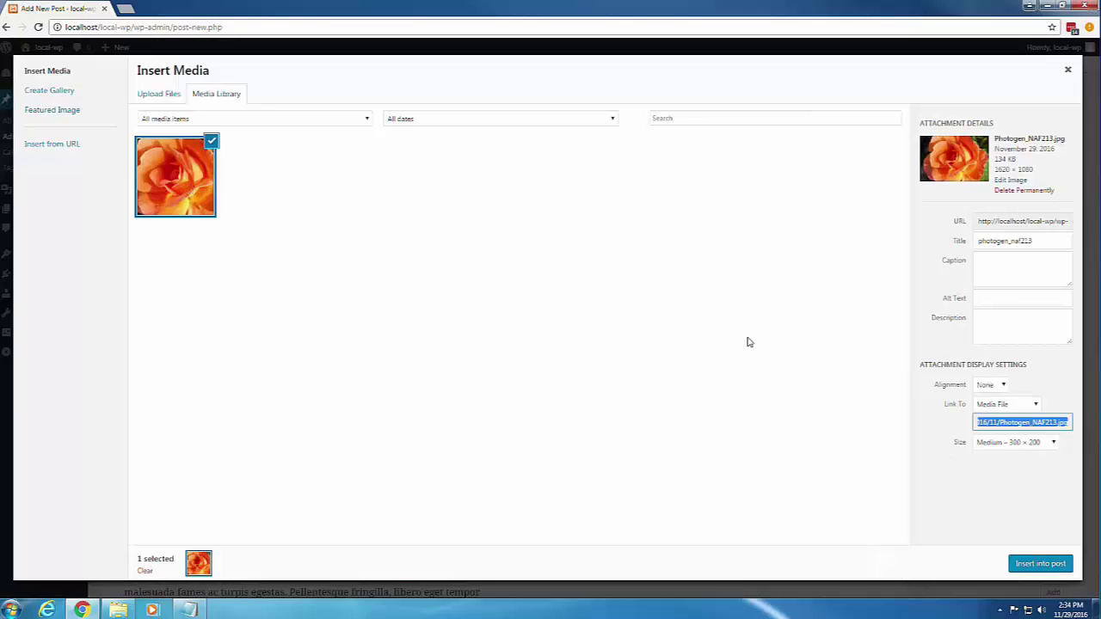
pyautogui.click(1005, 298)
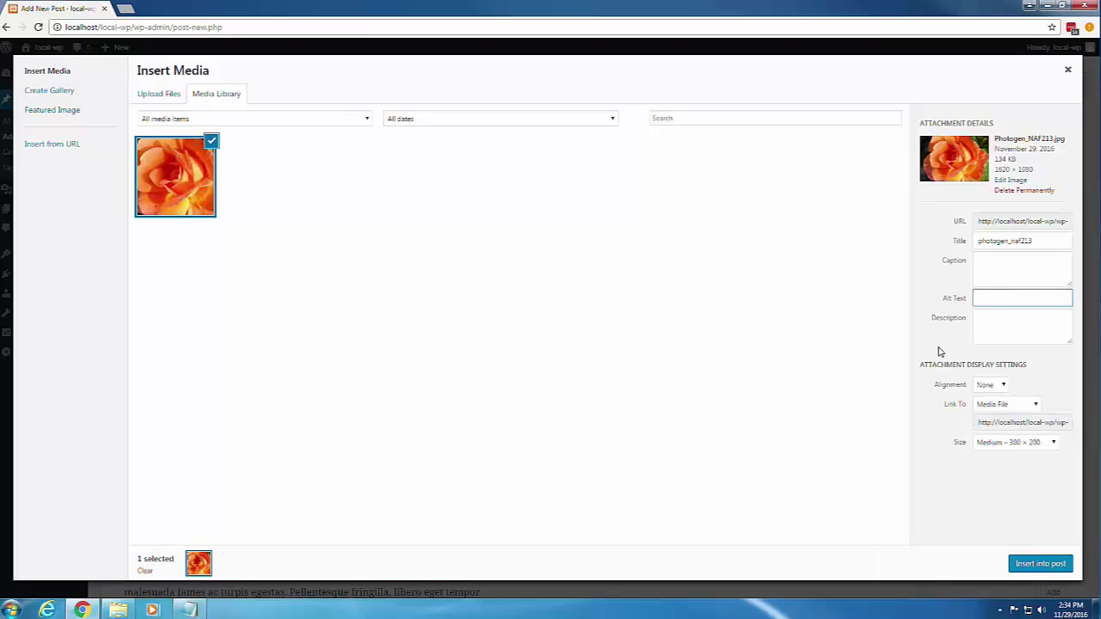
pyautogui.write('lower')
pyautogui.click(946, 469)
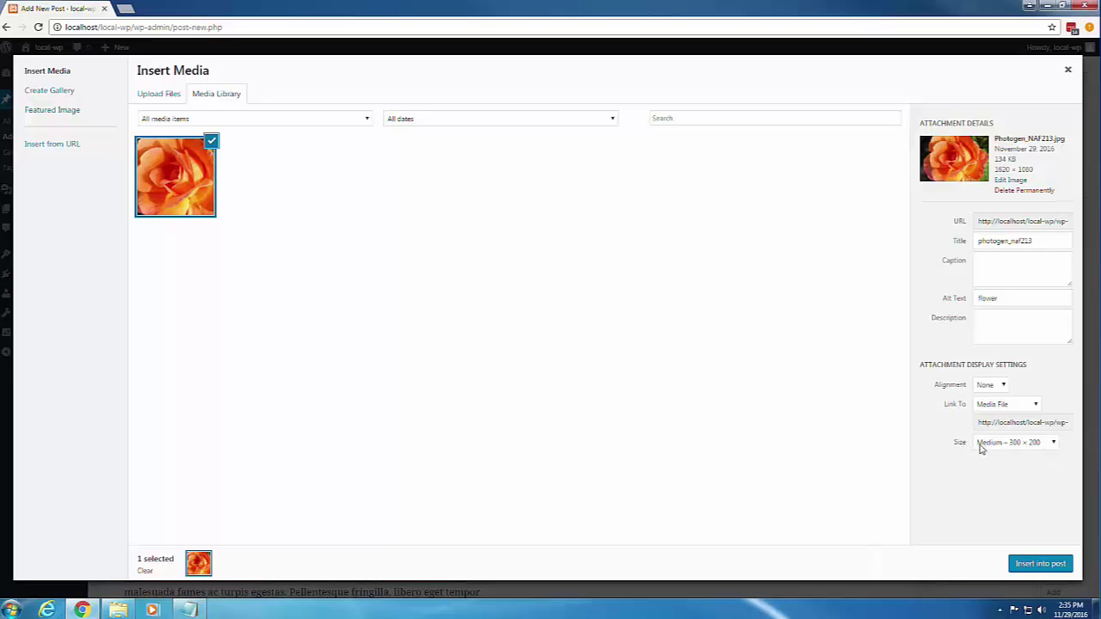
# - Insert the flower image into the post at Medium size, 300 × 200
pyautogui.click(1055, 443)
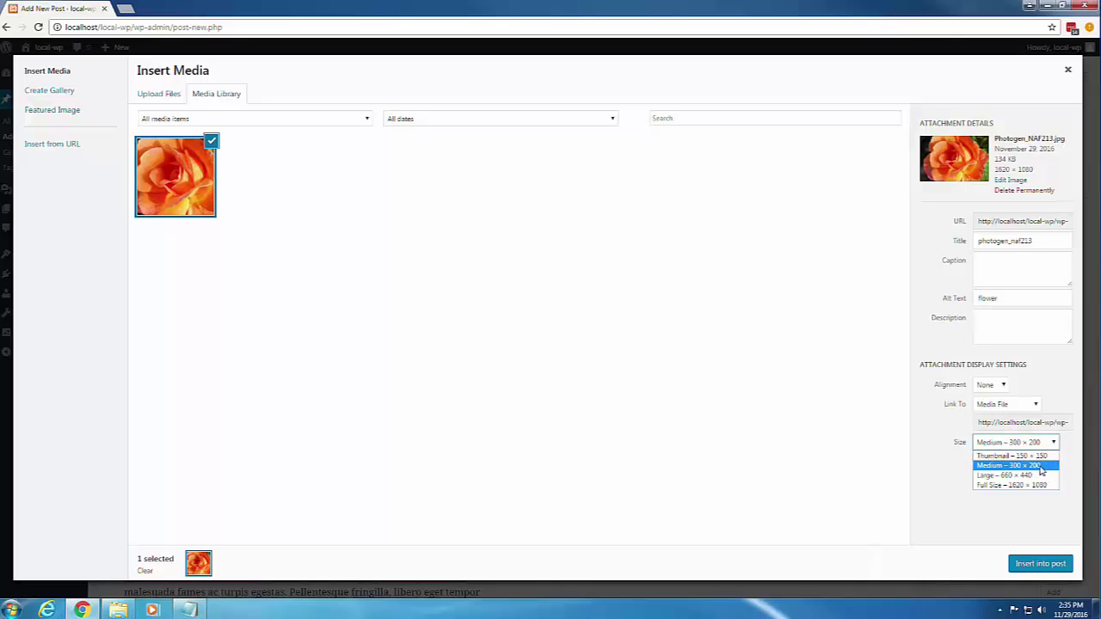
pyautogui.click(995, 466)
pyautogui.click(1039, 567)
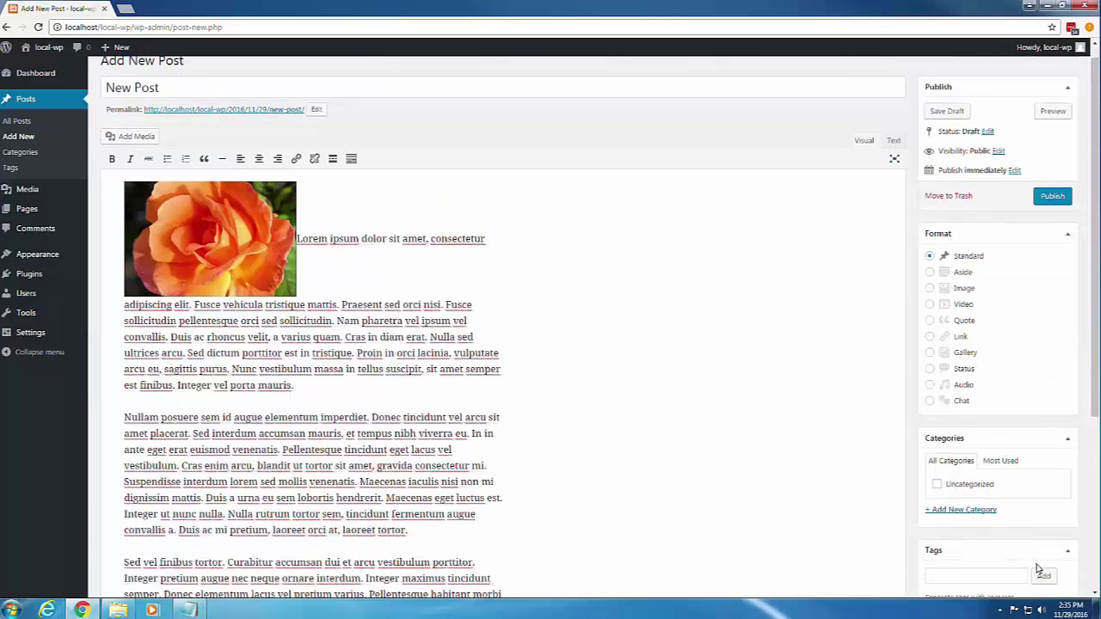
# - Try left, right and no alignment on the flower image in the post, and settle on center alignment
pyautogui.click(216, 238)
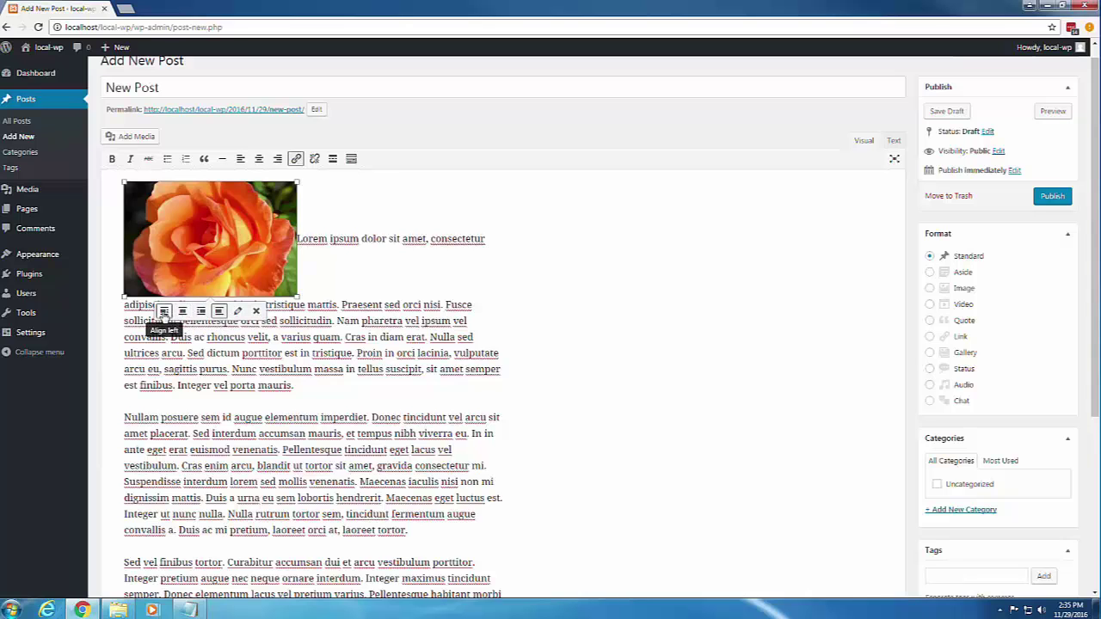
pyautogui.click(163, 311)
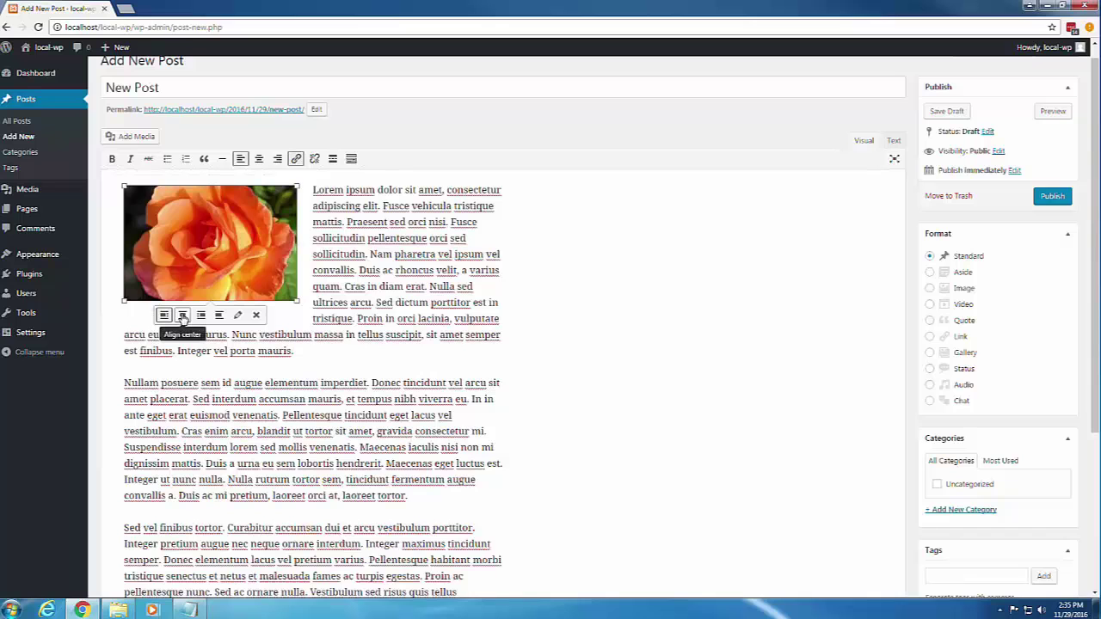
pyautogui.click(183, 315)
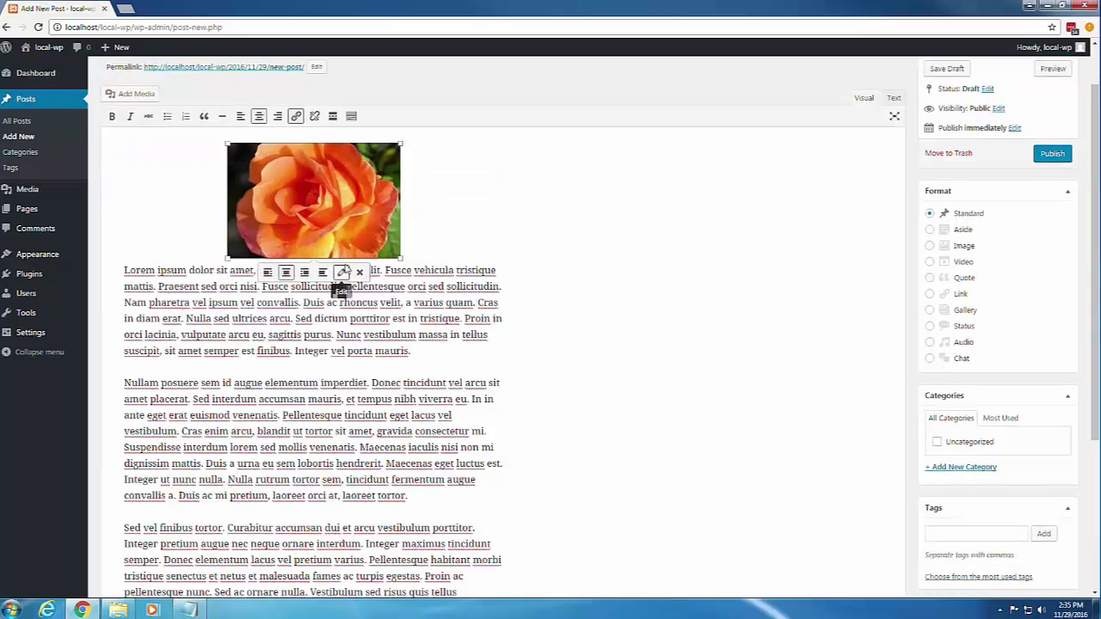
pyautogui.click(305, 273)
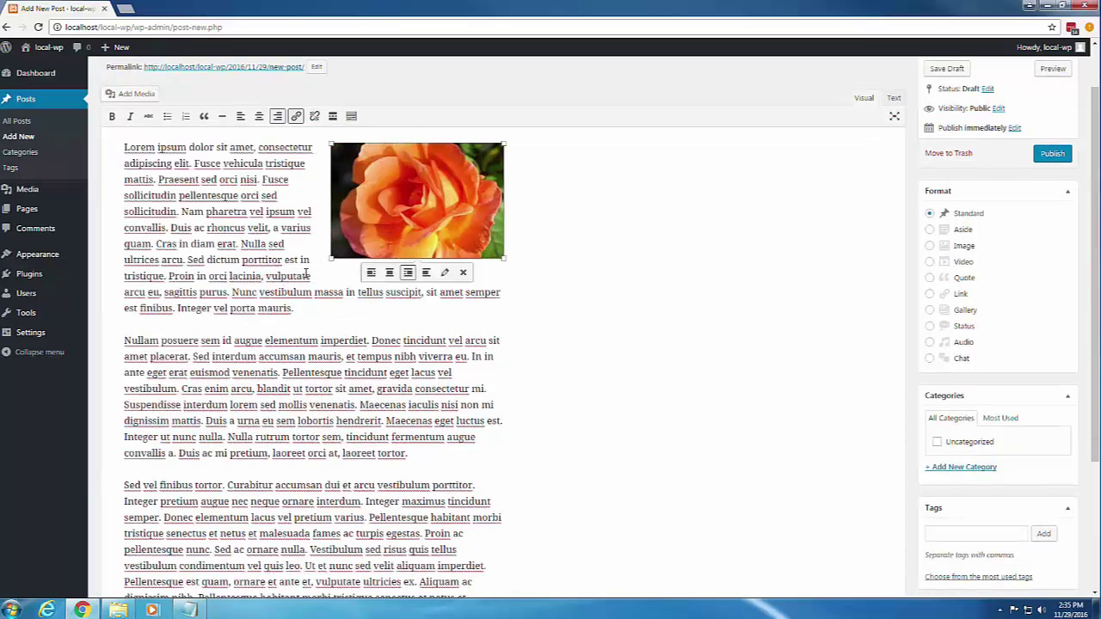
pyautogui.click(426, 274)
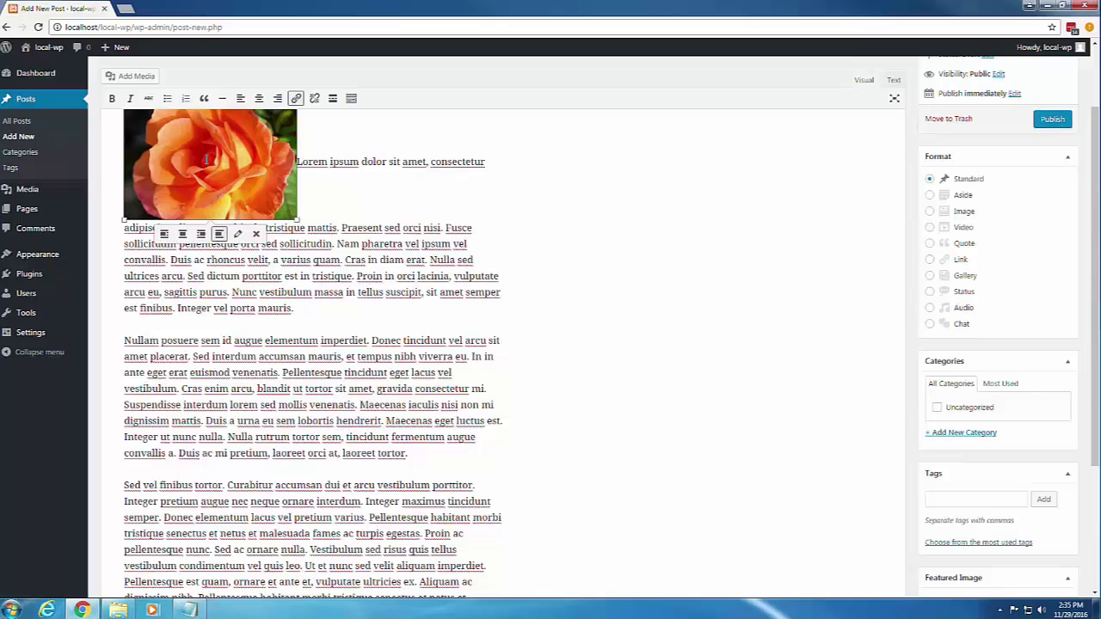
pyautogui.click(182, 224)
# - Copy the first line of body text, "Lorem ipsum dolor sit amet" through "Fusce vehicula tristique", into a new paragraph above the flower image
pyautogui.scroll(2, 183, 225)
pyautogui.moveTo(498, 329); pyautogui.dragTo(120, 331)
pyautogui.hotkey('ctrl', 'c')
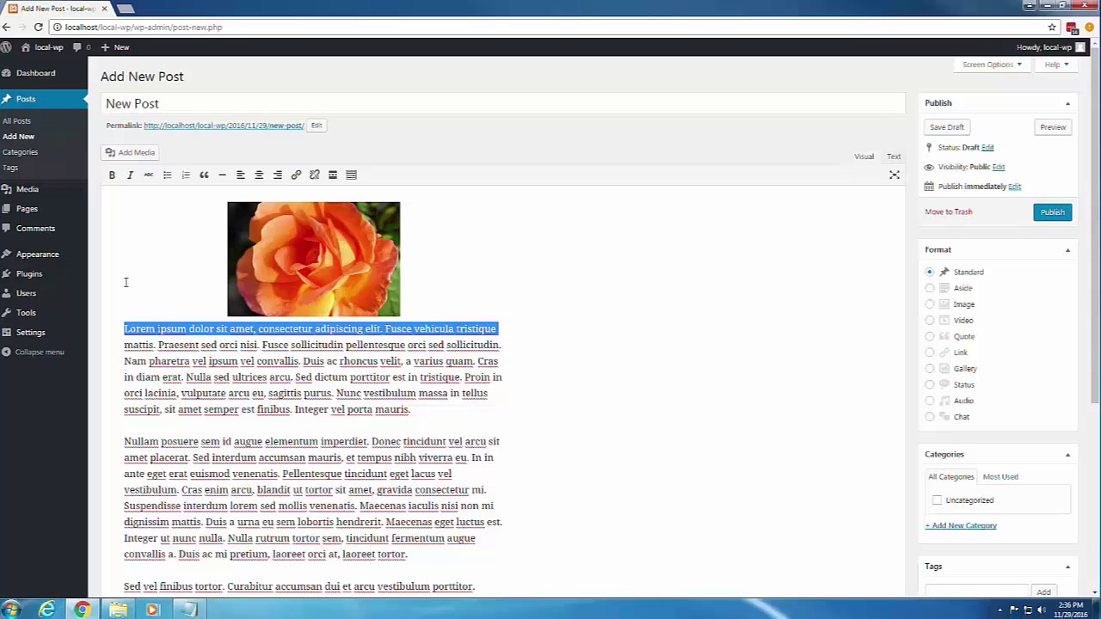
pyautogui.hotkey('ctrl', 'k')
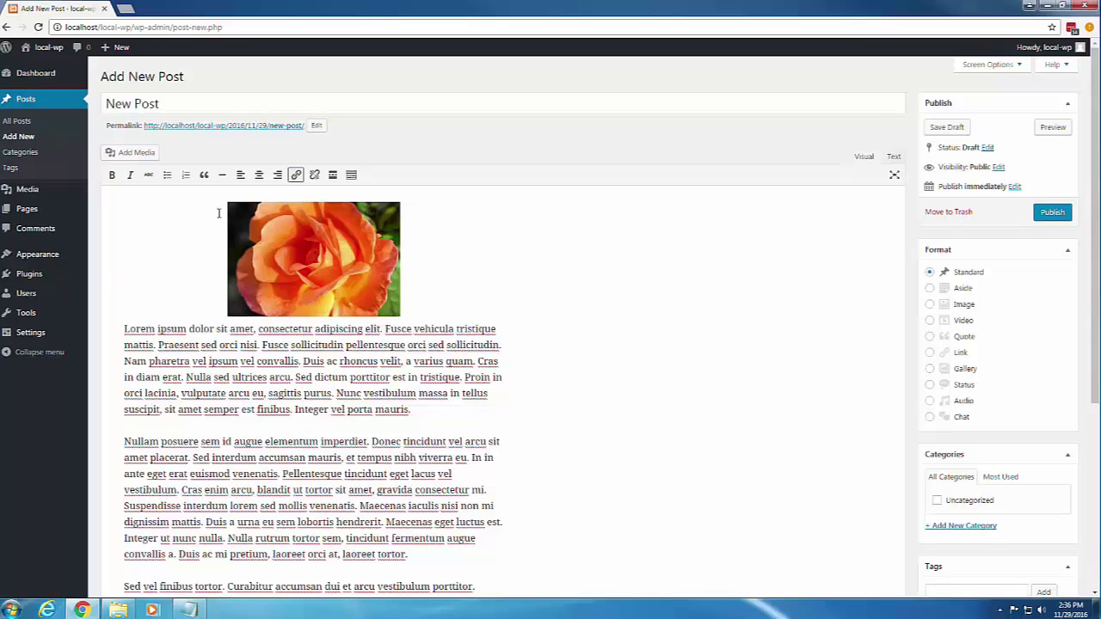
pyautogui.press('Return')
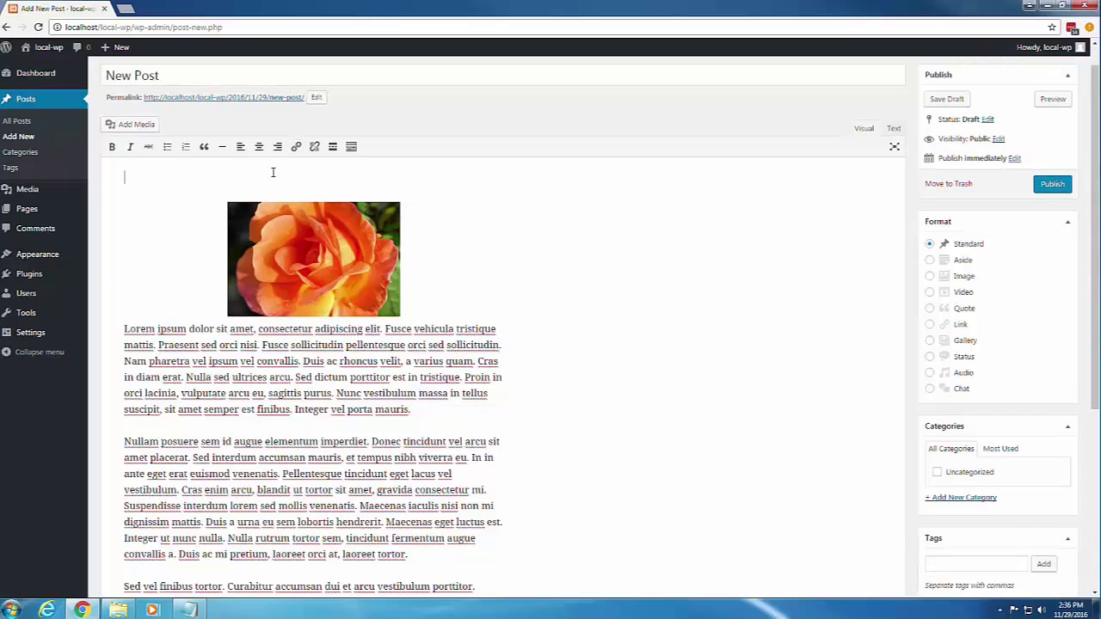
pyautogui.hotkey('ctrl', 'v')
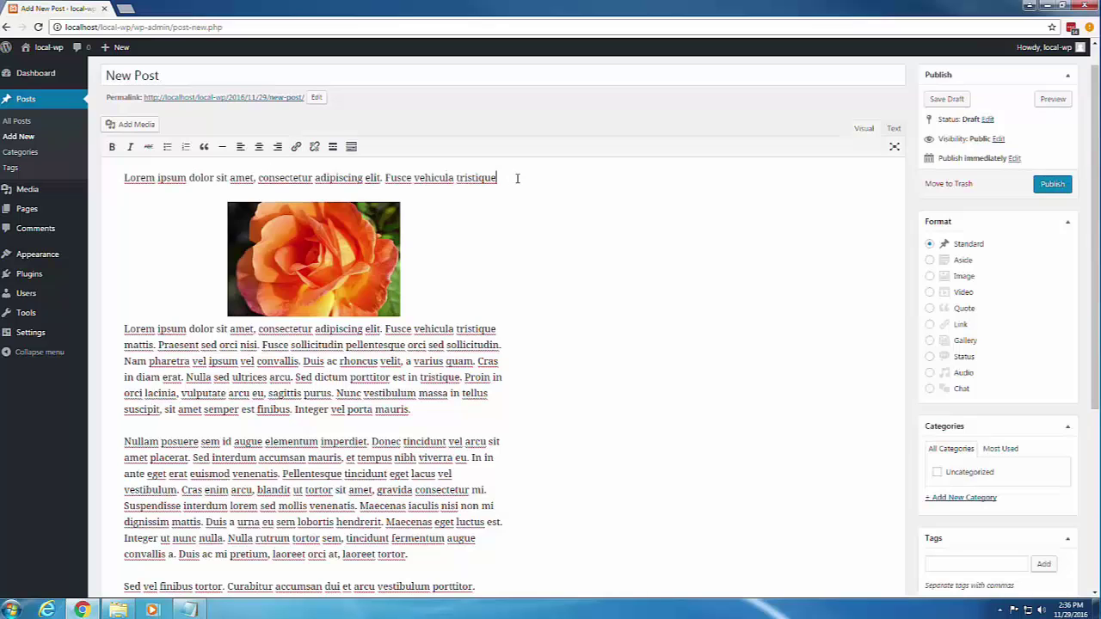
# - Show the editor's additional formatting options and format the line above the image as Heading 1
pyautogui.moveTo(516, 178); pyautogui.dragTo(123, 179)
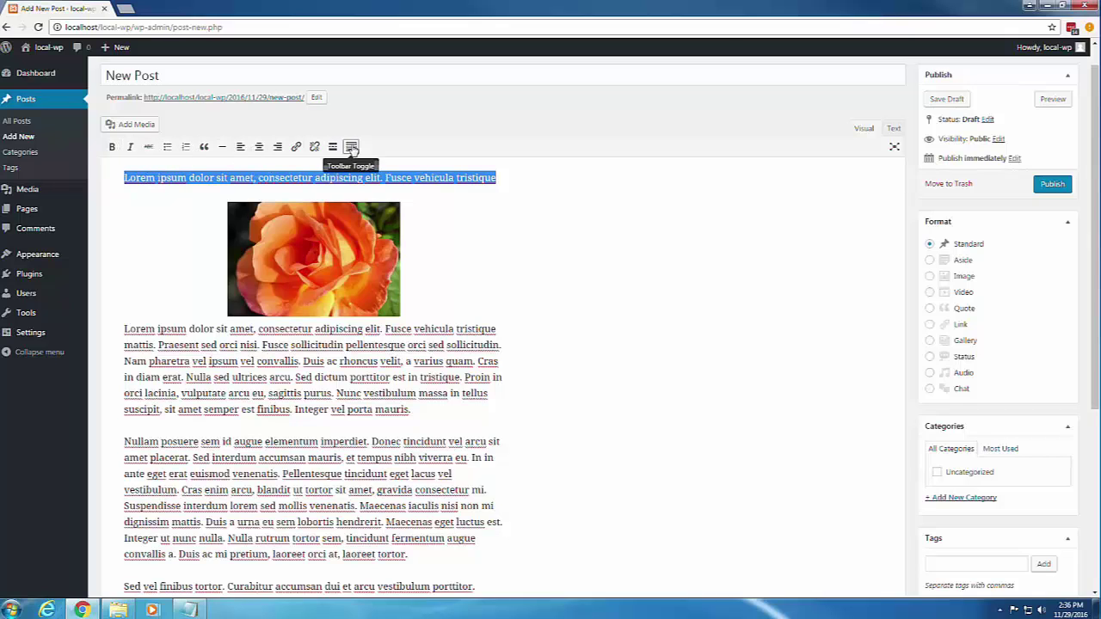
pyautogui.click(351, 148)
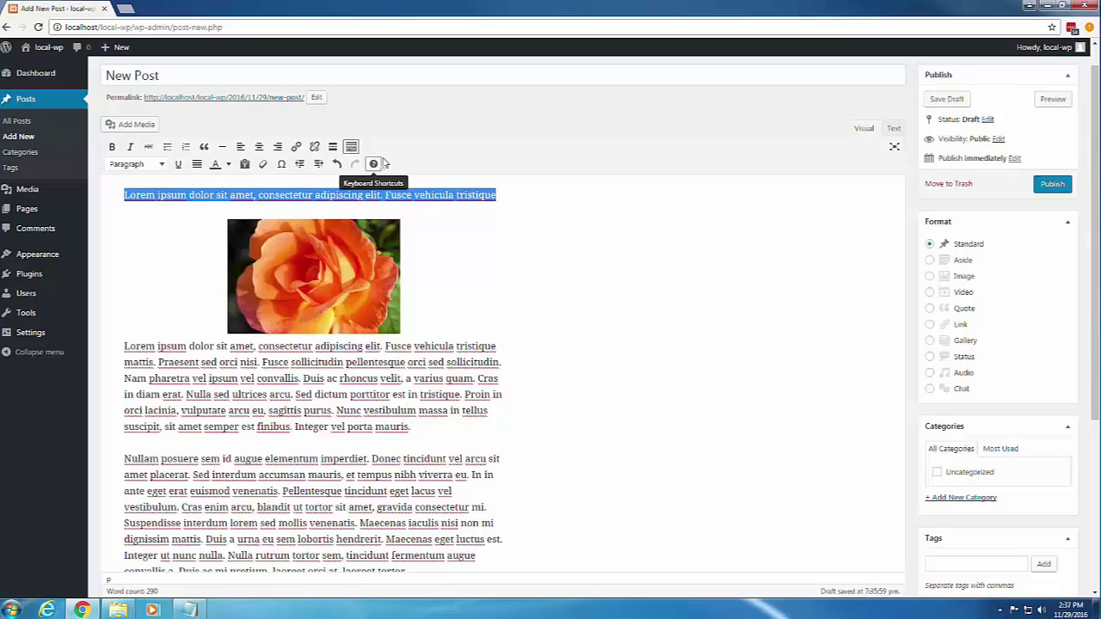
pyautogui.click(163, 165)
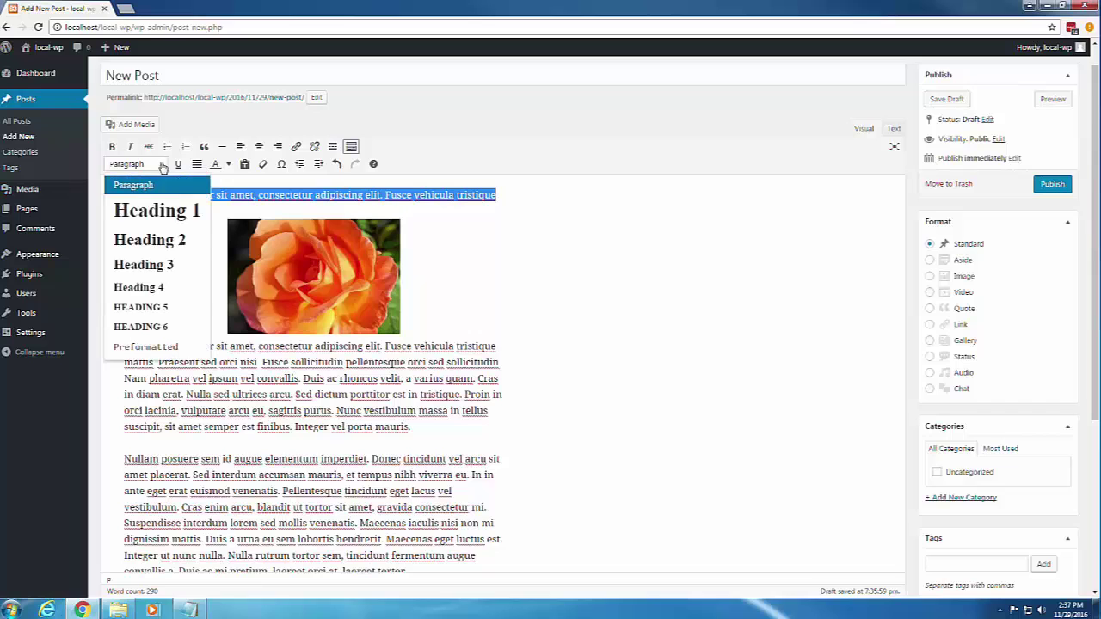
pyautogui.click(152, 213)
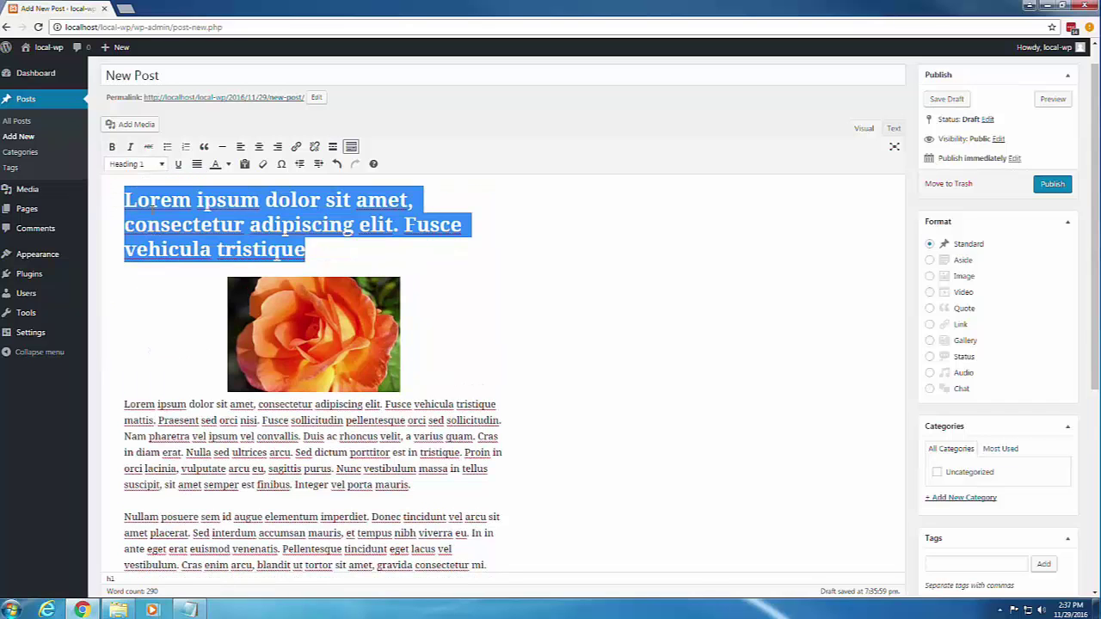
pyautogui.click(454, 261)
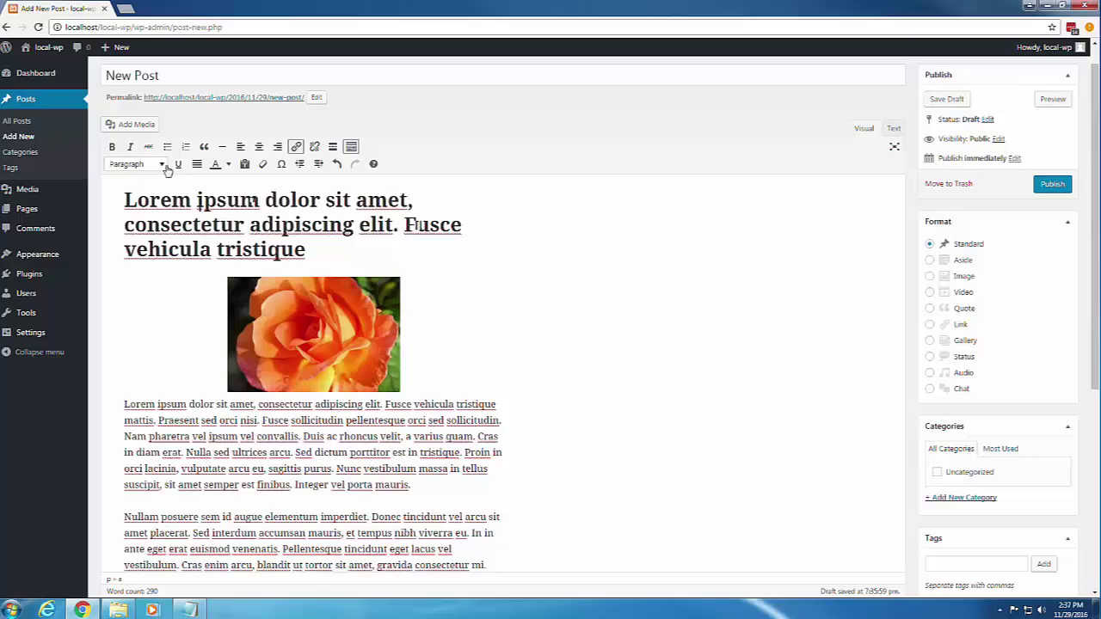
pyautogui.moveTo(352, 261); pyautogui.dragTo(114, 195)
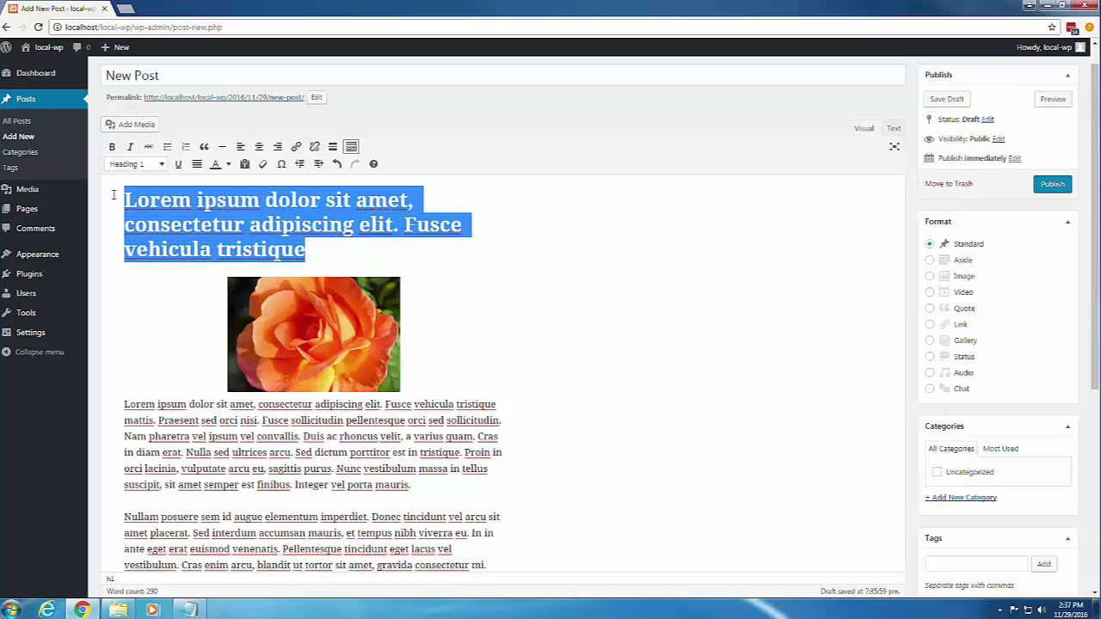
pyautogui.click(162, 165)
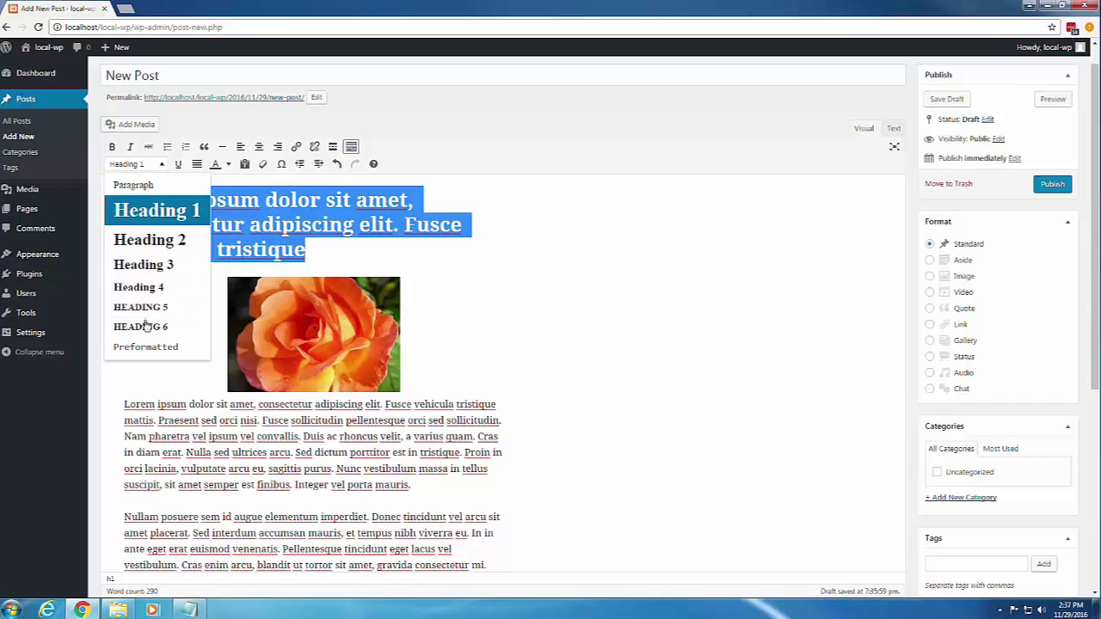
pyautogui.click(510, 219)
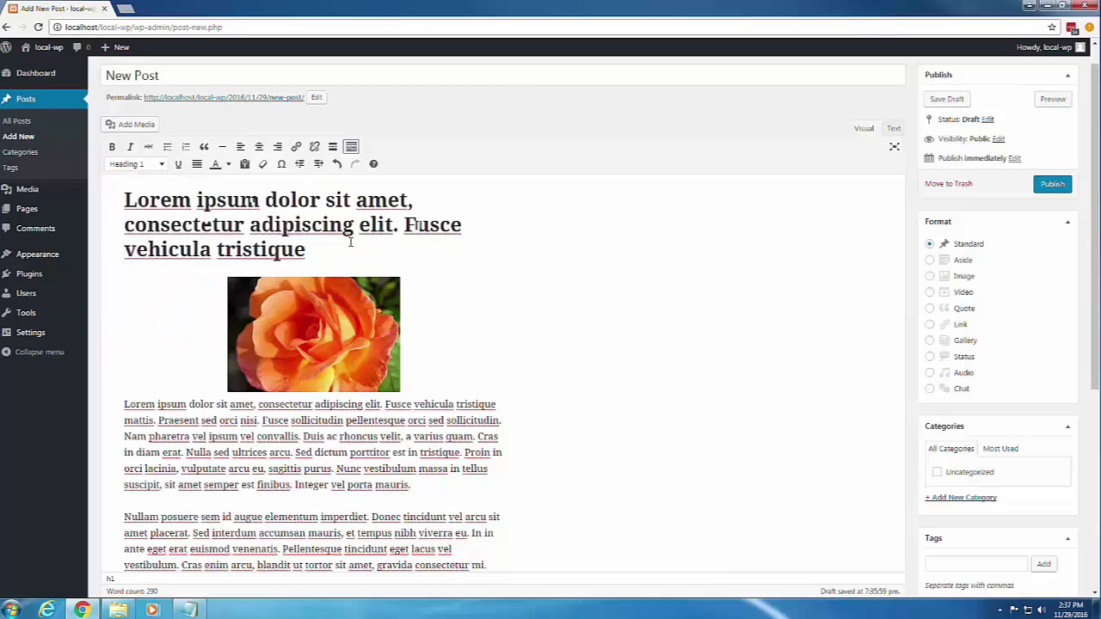
# - Center-align the Heading 1 text above the flower image
pyautogui.moveTo(325, 246); pyautogui.dragTo(121, 199)
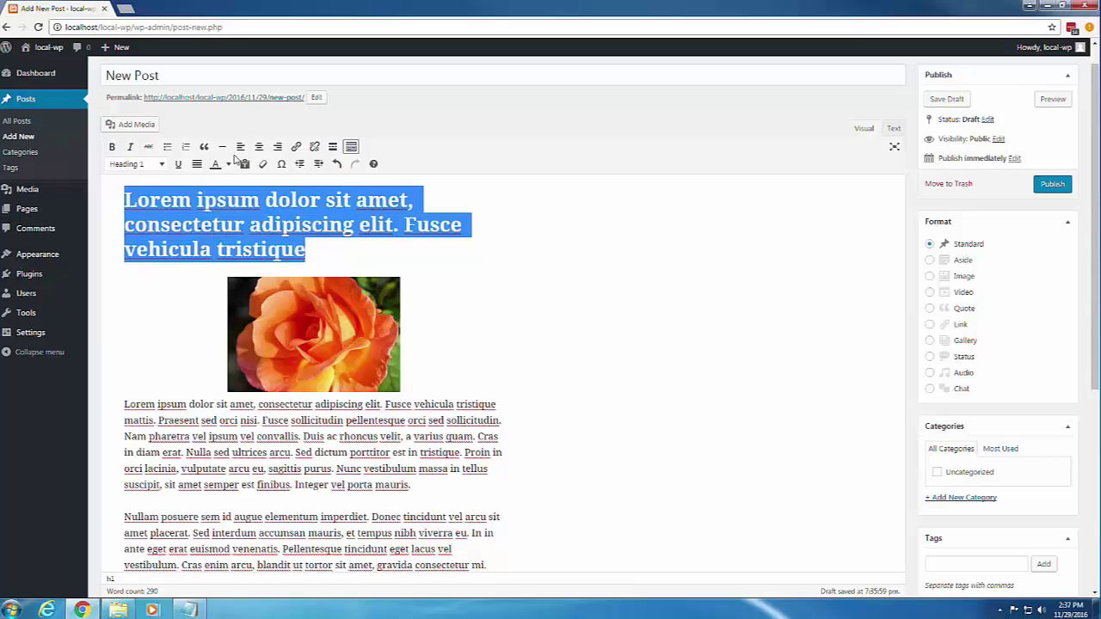
pyautogui.click(258, 147)
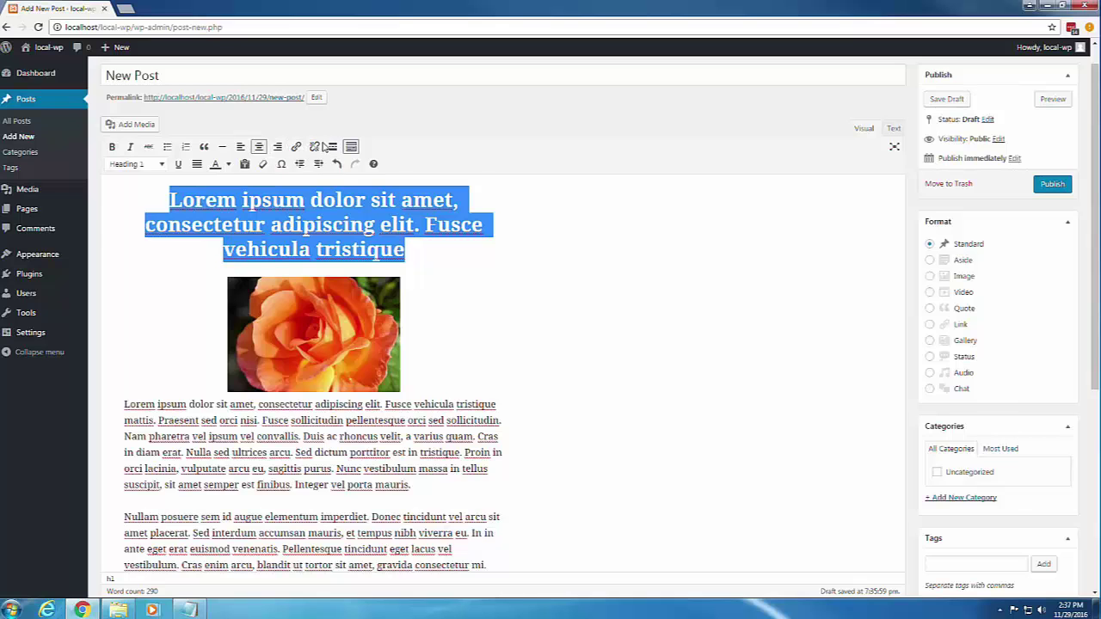
pyautogui.click(375, 409)
pyautogui.scroll(-1, 375, 409)
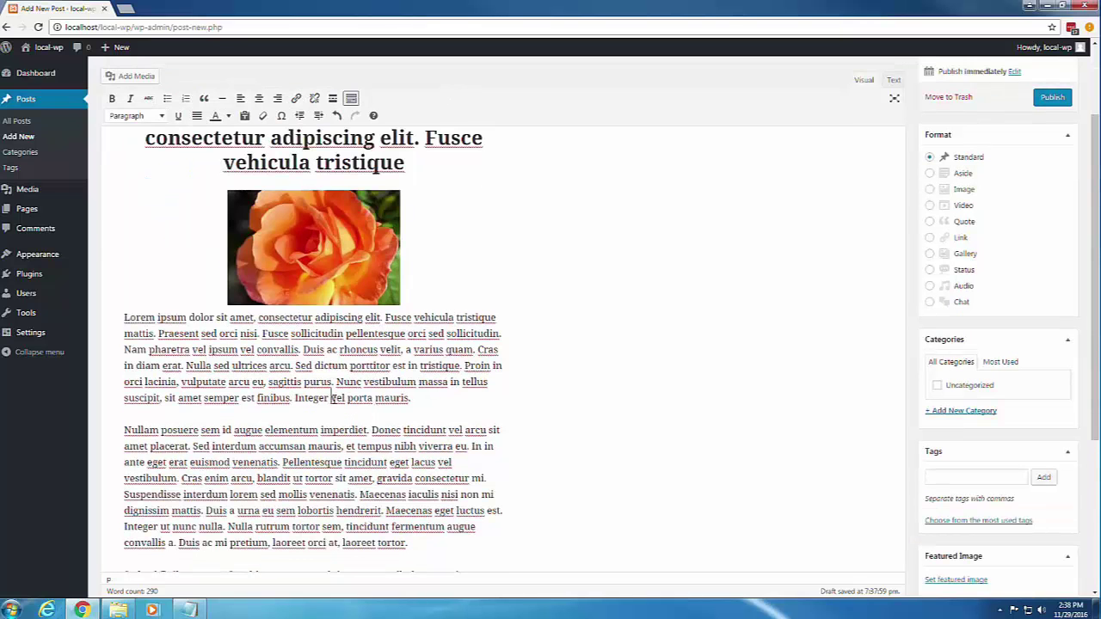
pyautogui.moveTo(332, 397); pyautogui.dragTo(410, 398)
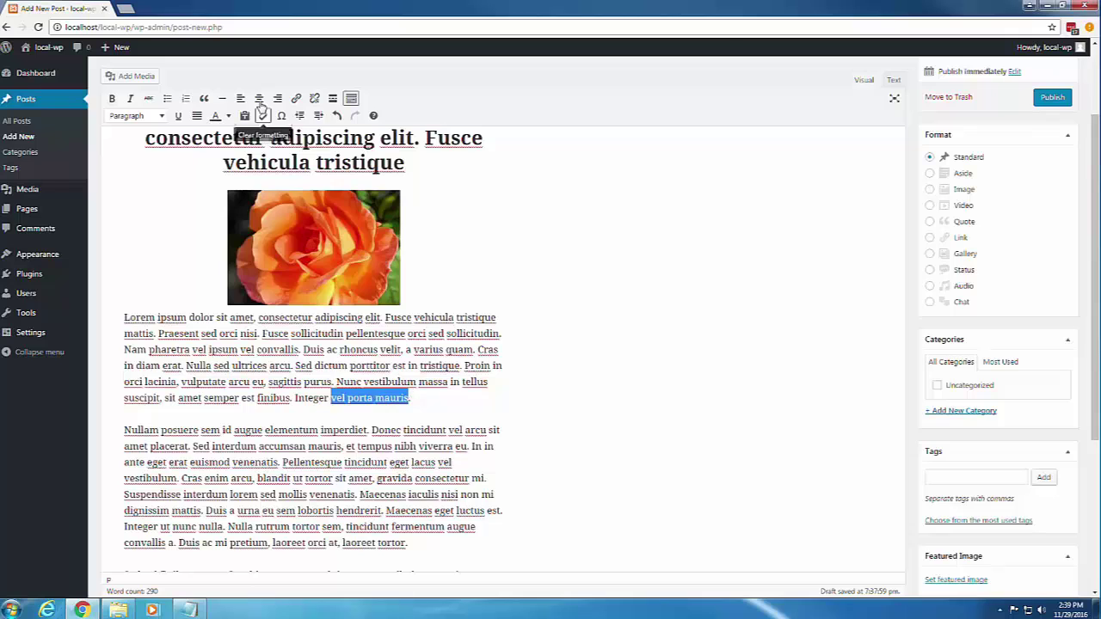
pyautogui.click(296, 99)
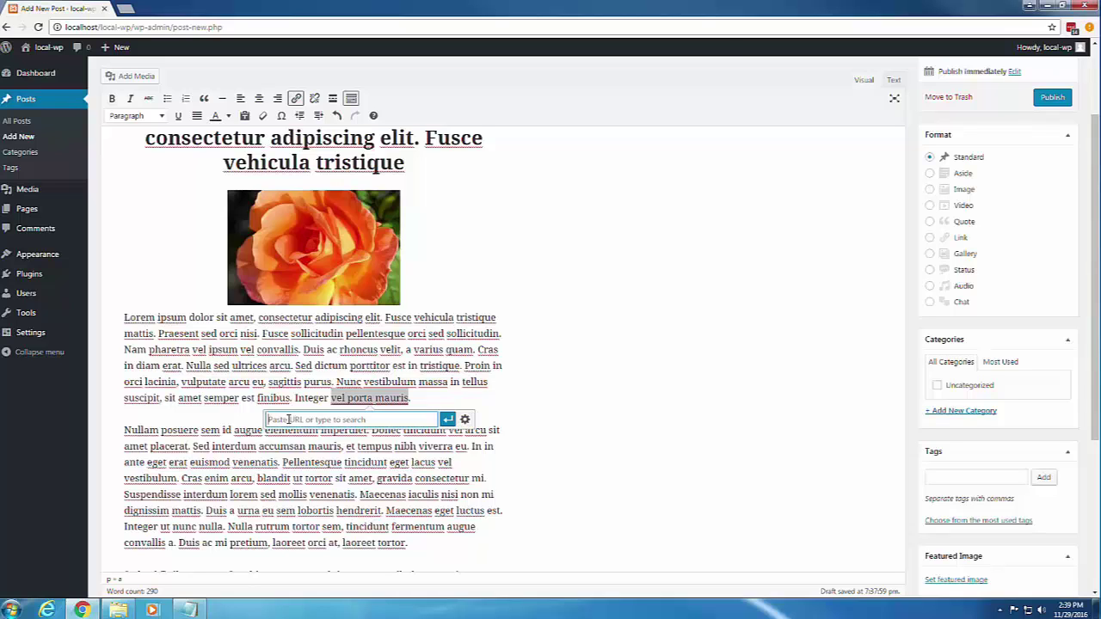
pyautogui.write('http://system22.net/')
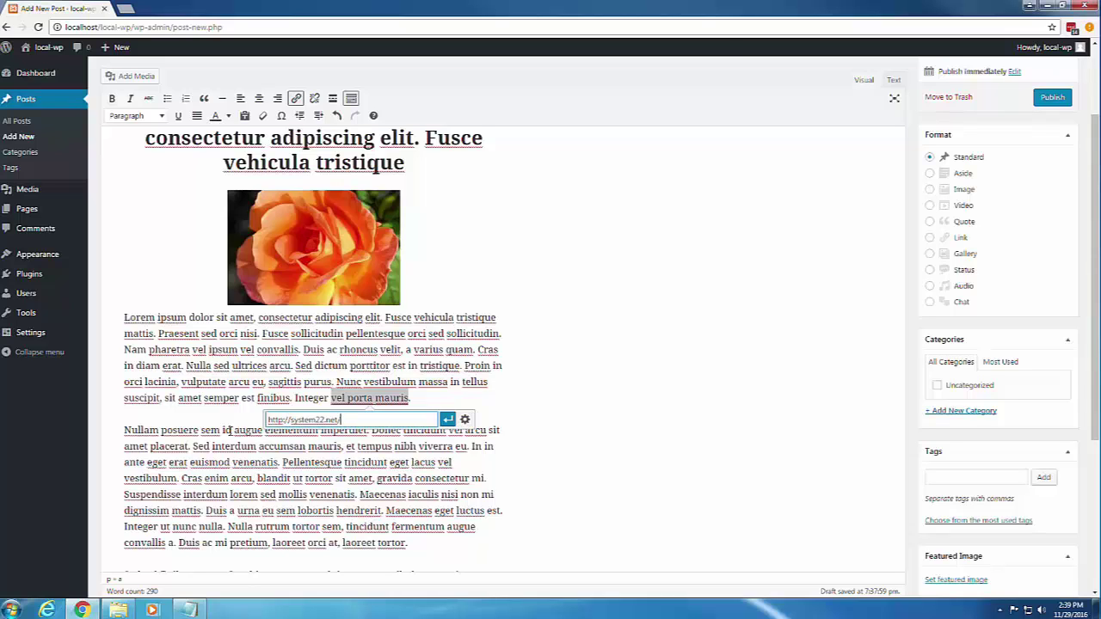
pyautogui.click(447, 420)
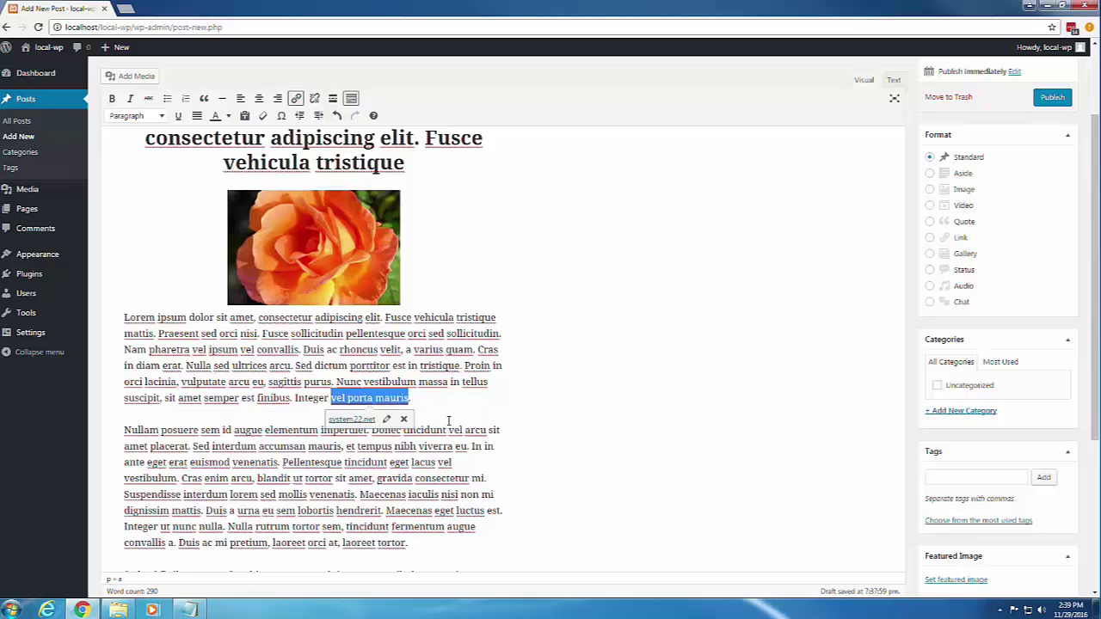
pyautogui.click(638, 258)
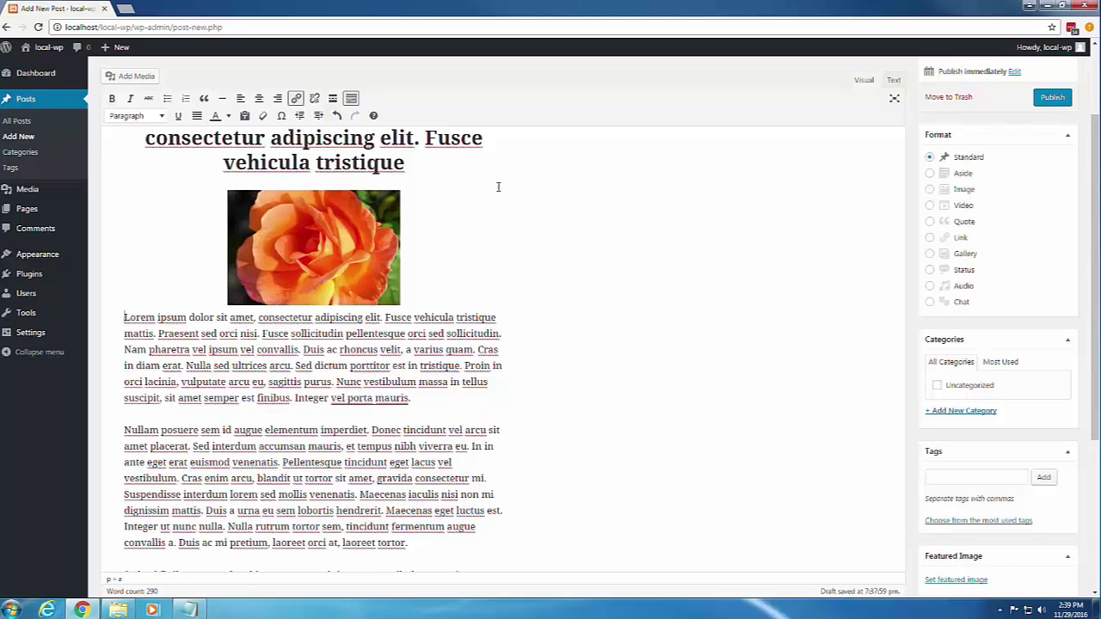
# - Set the flower image from the Media Library as the post's featured image
pyautogui.scroll(-3, 690, 236)
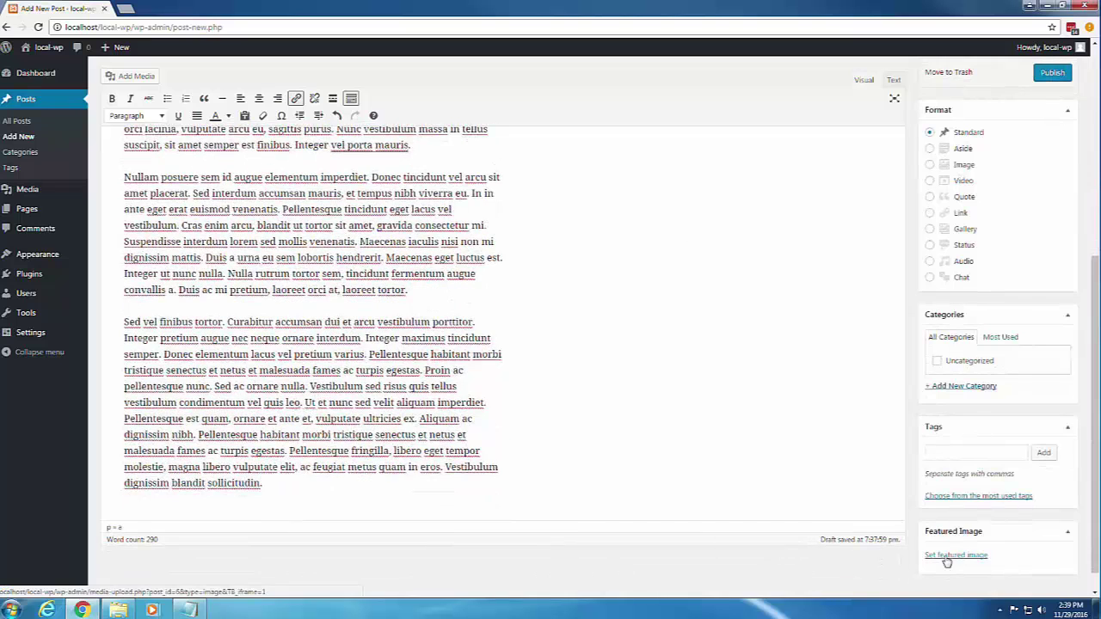
pyautogui.click(947, 557)
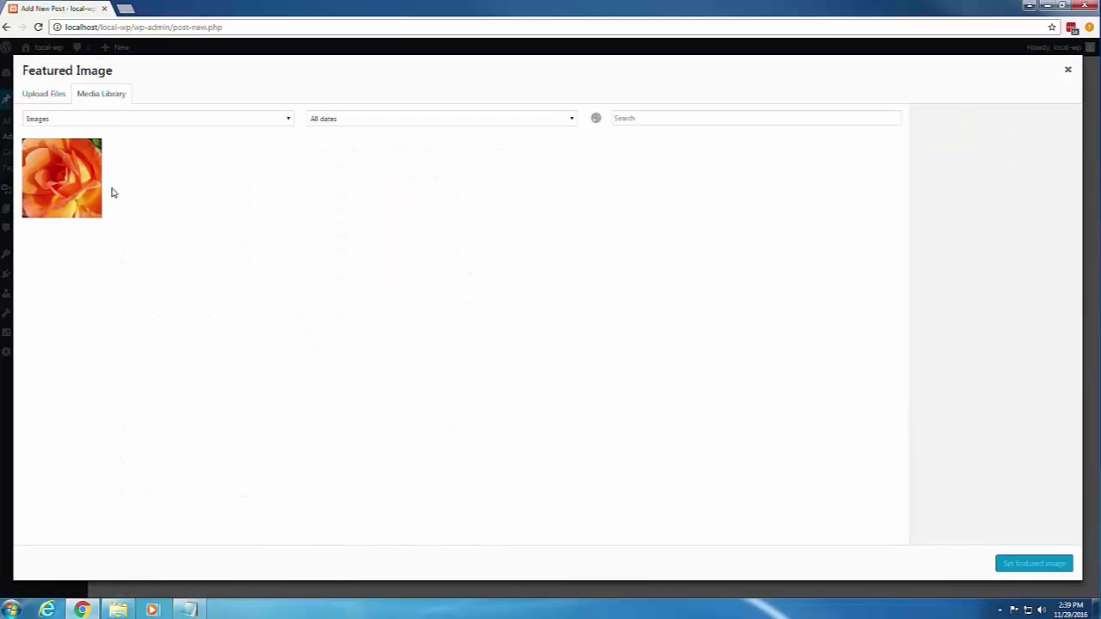
pyautogui.click(81, 193)
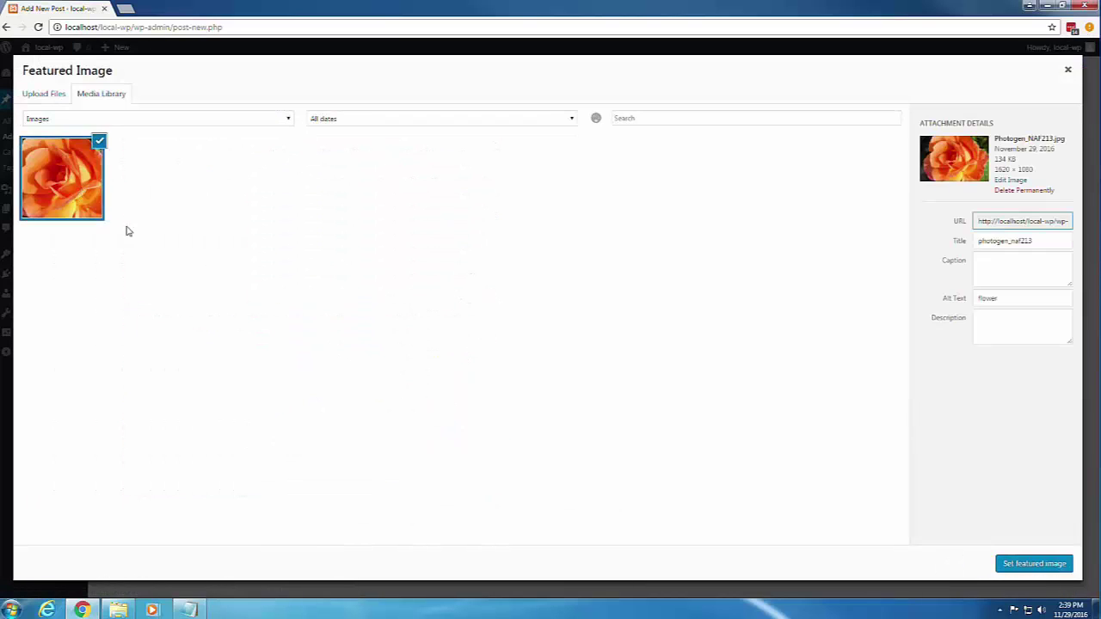
pyautogui.click(1035, 564)
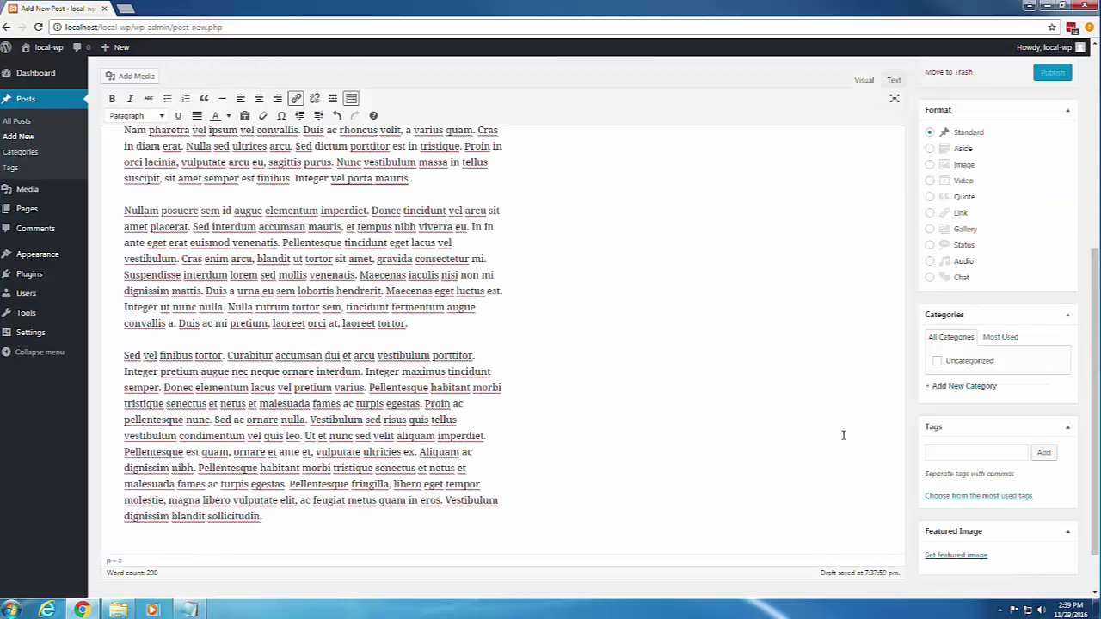
pyautogui.scroll(-2, 860, 464)
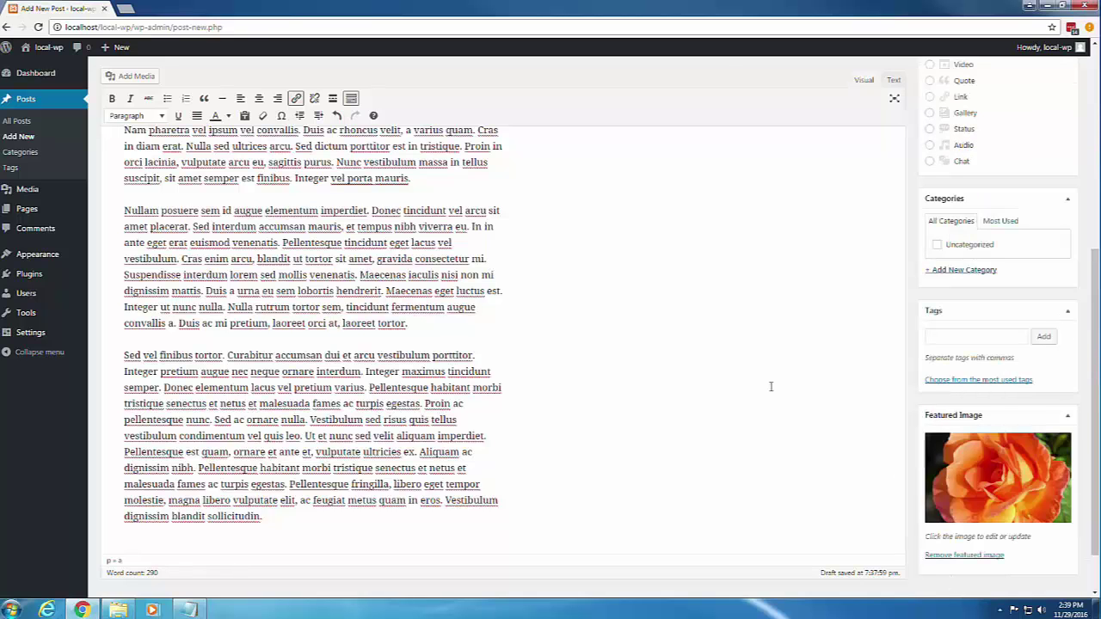
# - Reload the post editor page and publish the post
pyautogui.scroll(5, 708, 339)
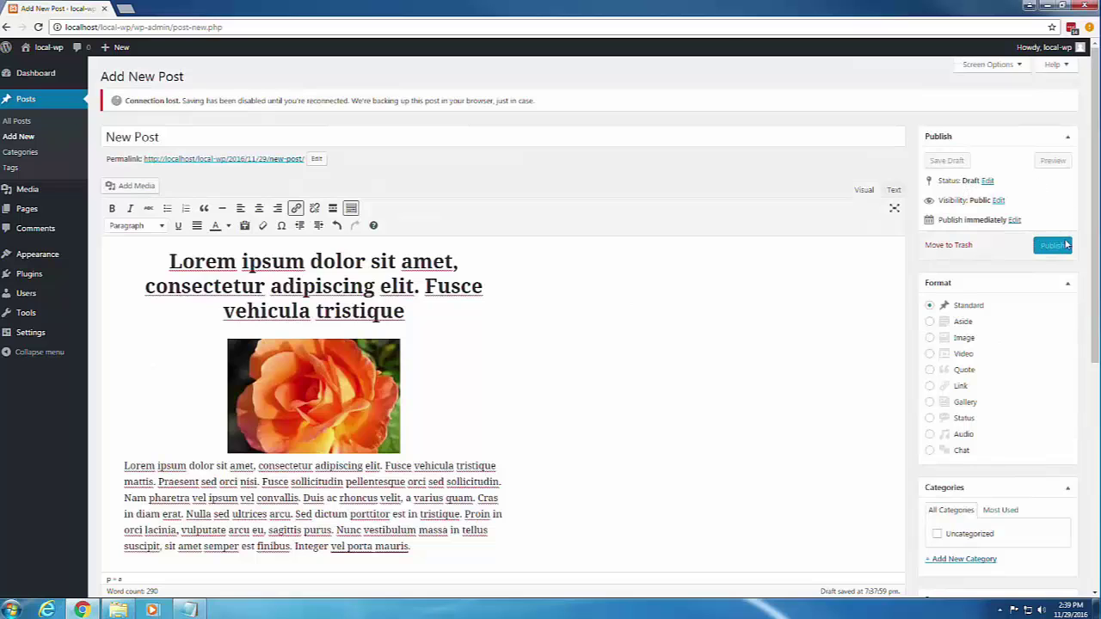
pyautogui.press('F5')
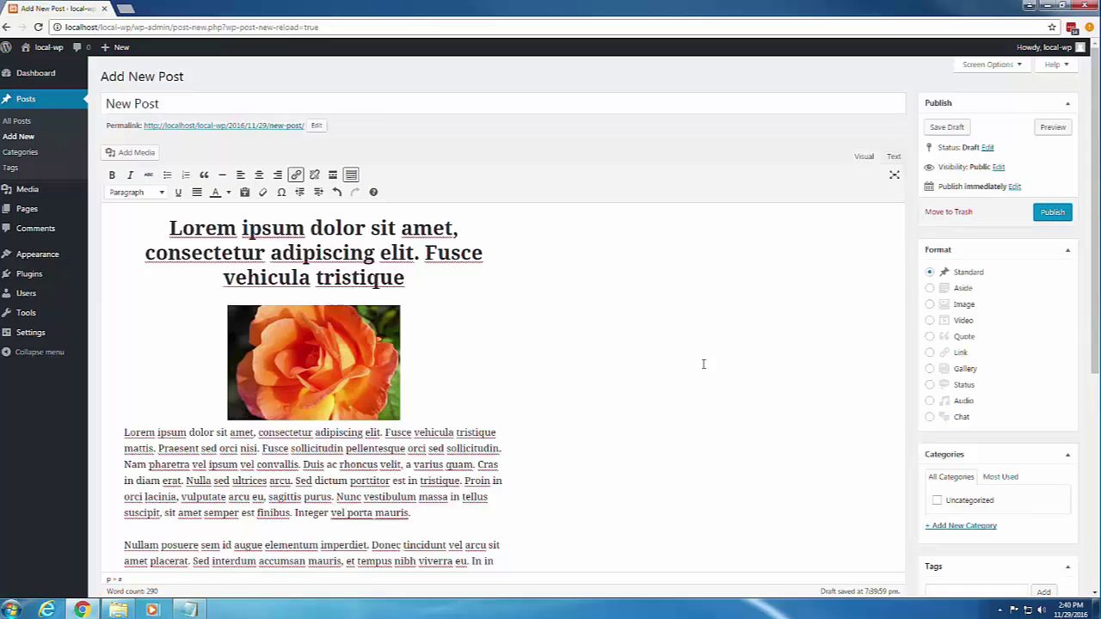
pyautogui.click(1051, 213)
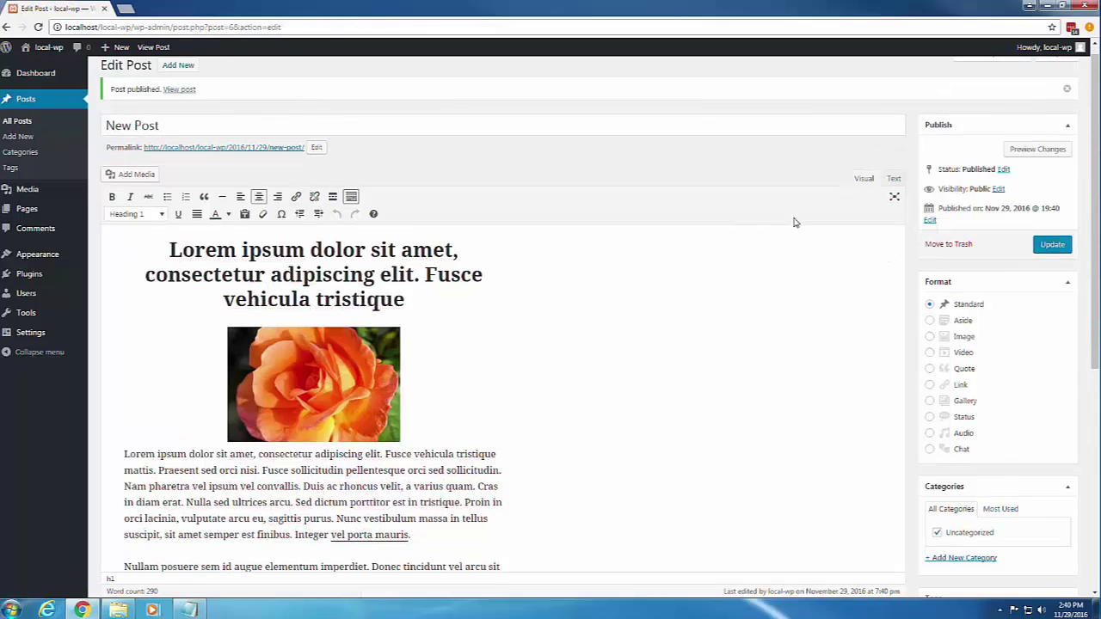
# - Preview the published post, follow its "vel porta mauris" link, and close the preview to return to the editor
pyautogui.click(1043, 151)
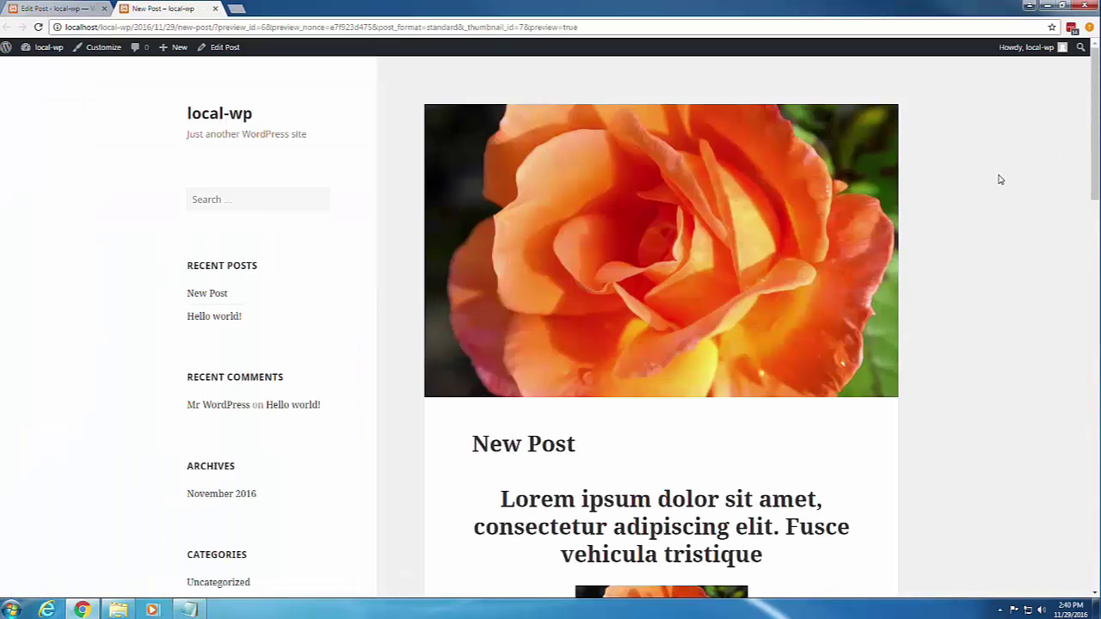
pyautogui.scroll(-3, 1001, 179)
pyautogui.scroll(-5, 1000, 179)
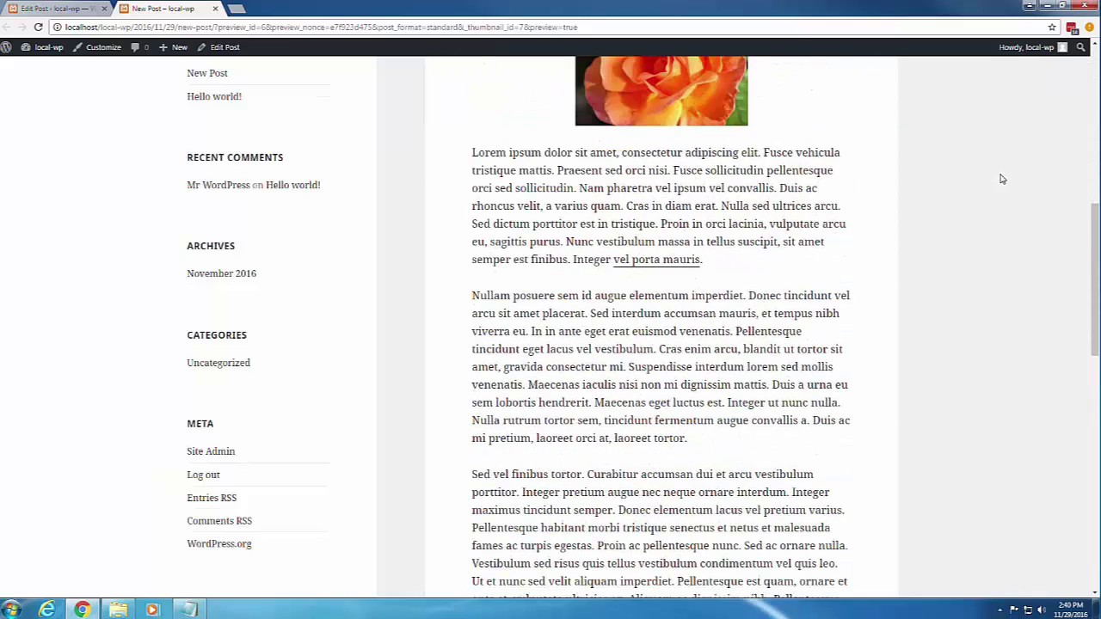
pyautogui.scroll(-2, 1001, 179)
pyautogui.click(658, 146)
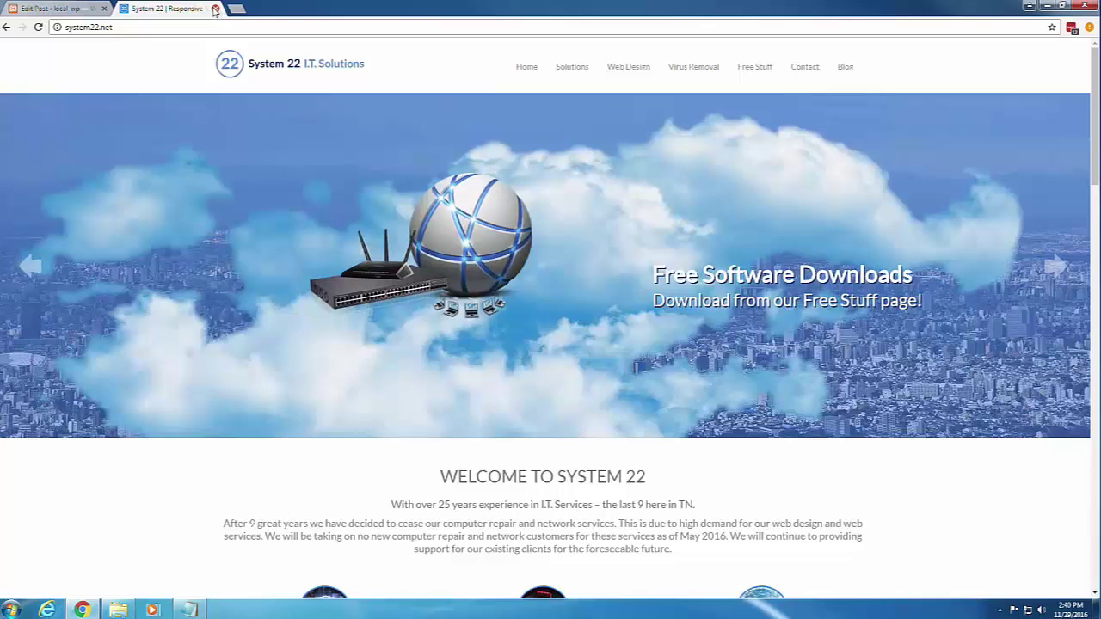
pyautogui.click(215, 8)
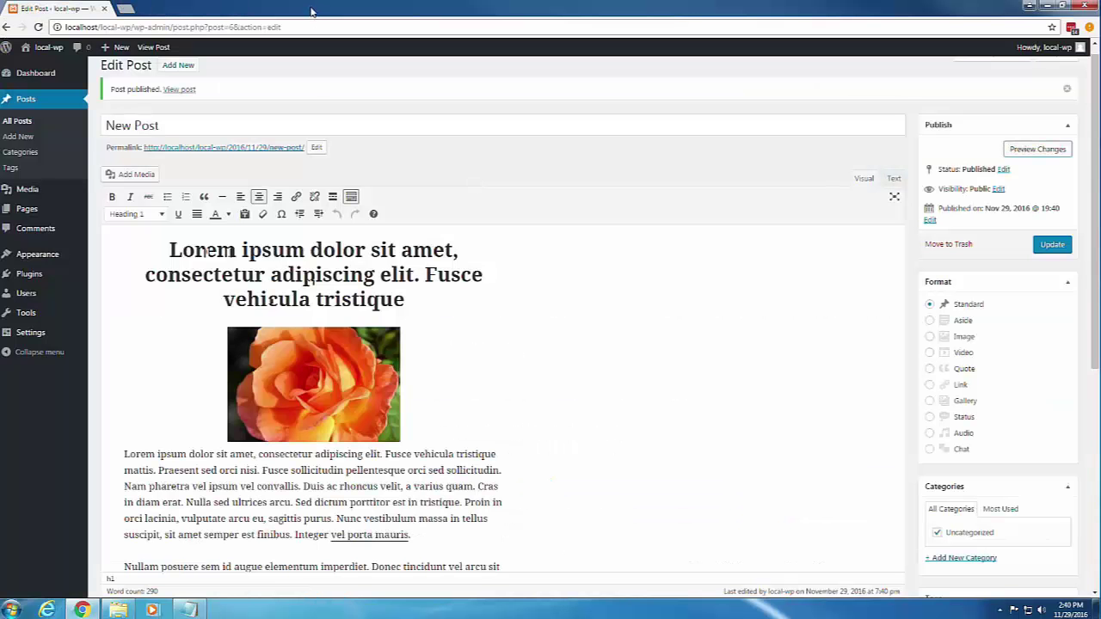
# - Remove the link from the words "vel porta mauris" in the first body paragraph
pyautogui.scroll(-3, 633, 417)
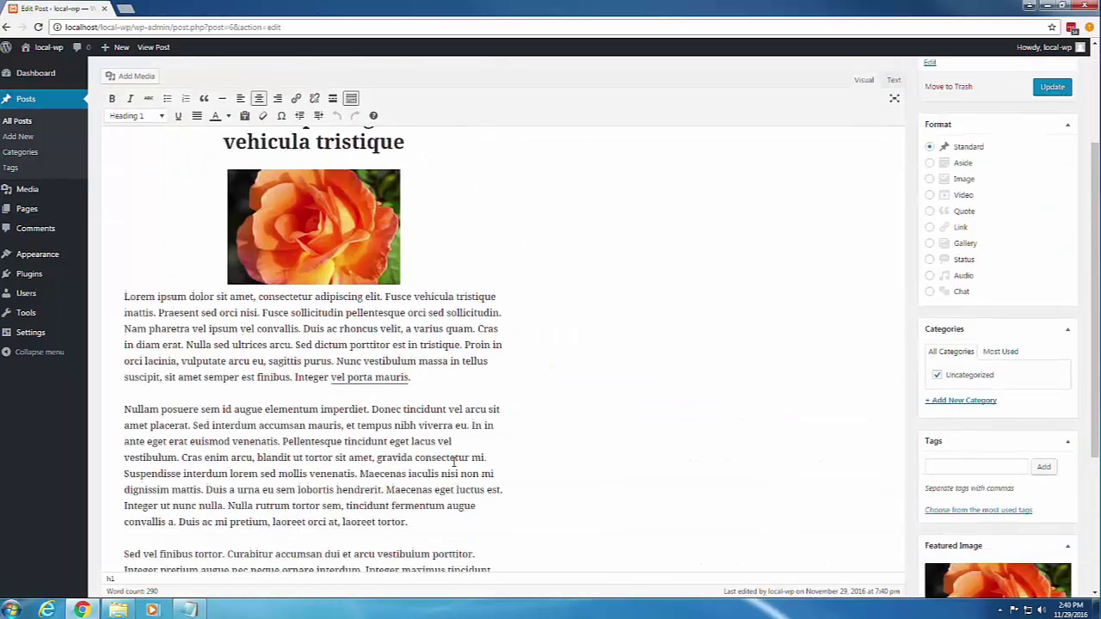
pyautogui.moveTo(411, 362); pyautogui.dragTo(330, 363)
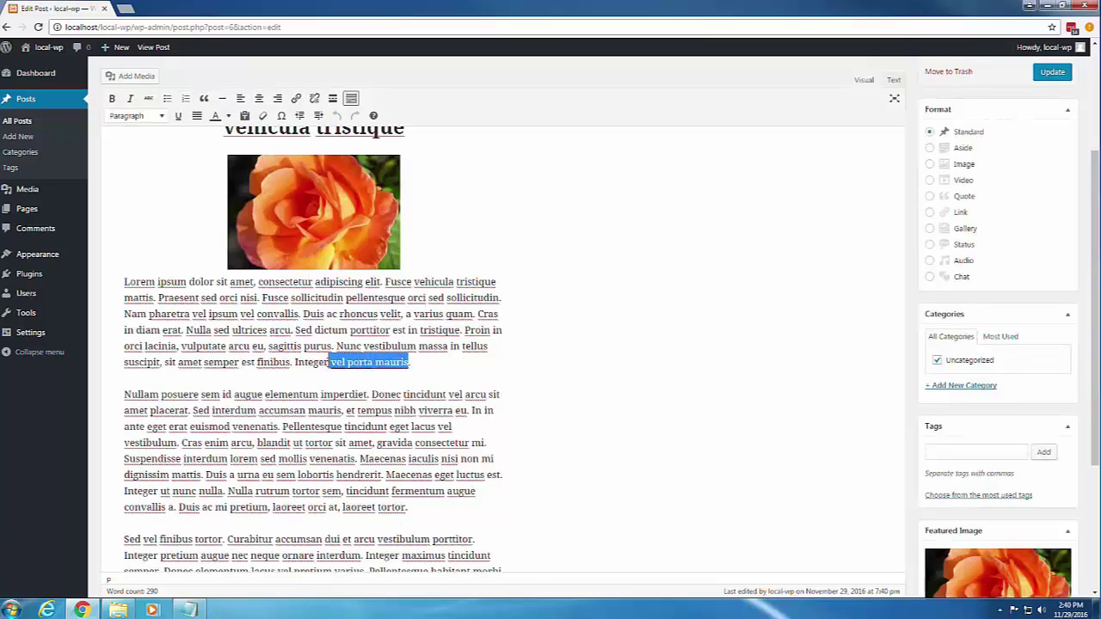
pyautogui.click(314, 99)
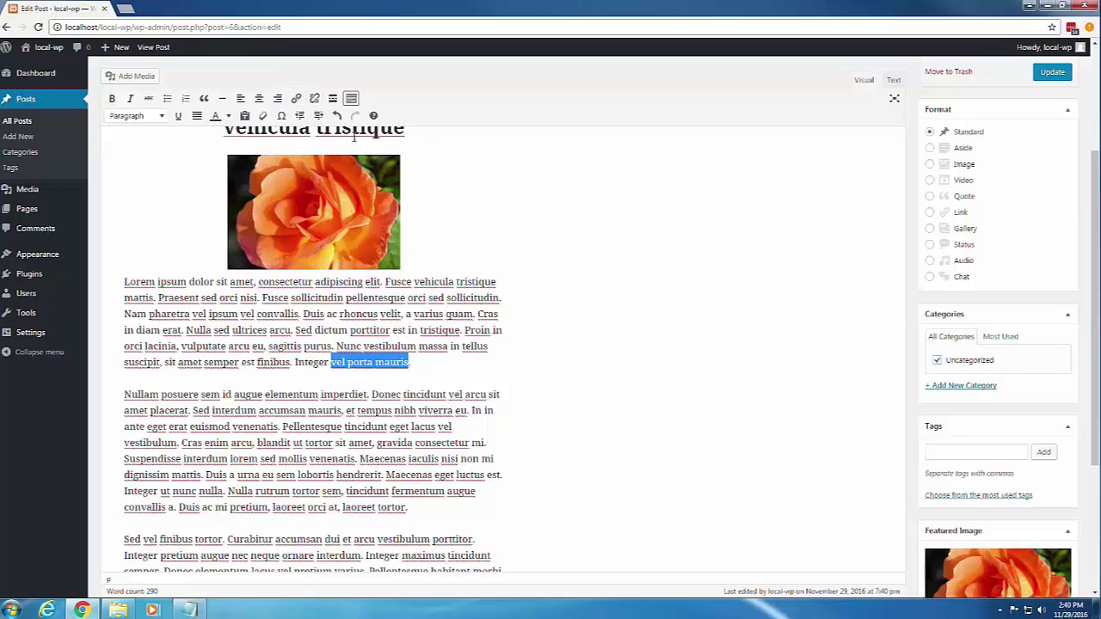
pyautogui.click(296, 99)
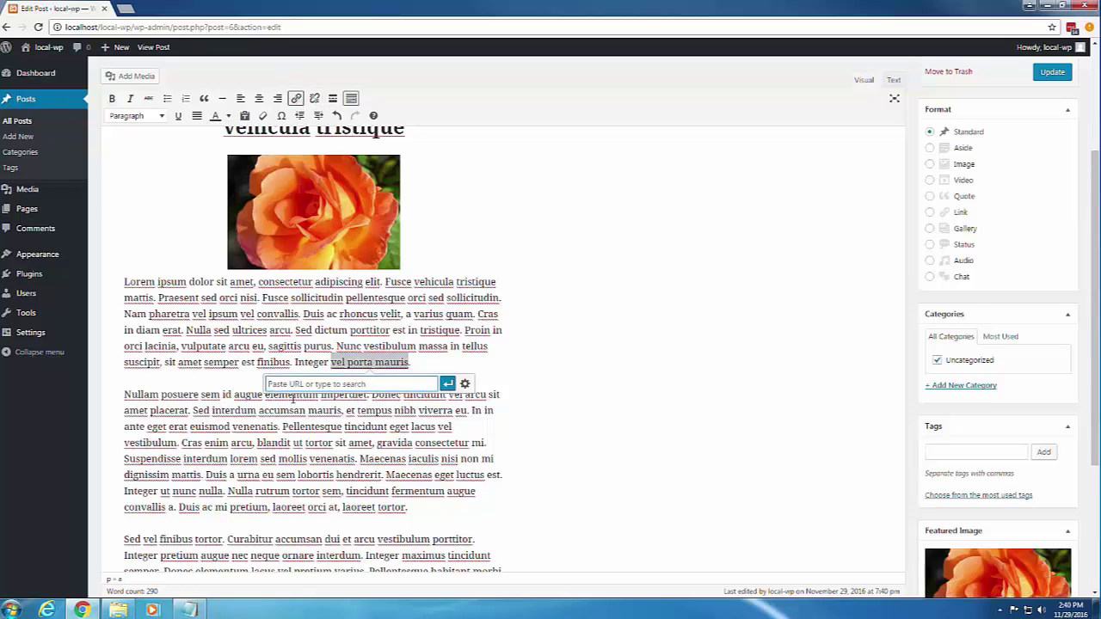
pyautogui.write('http://system22.net/')
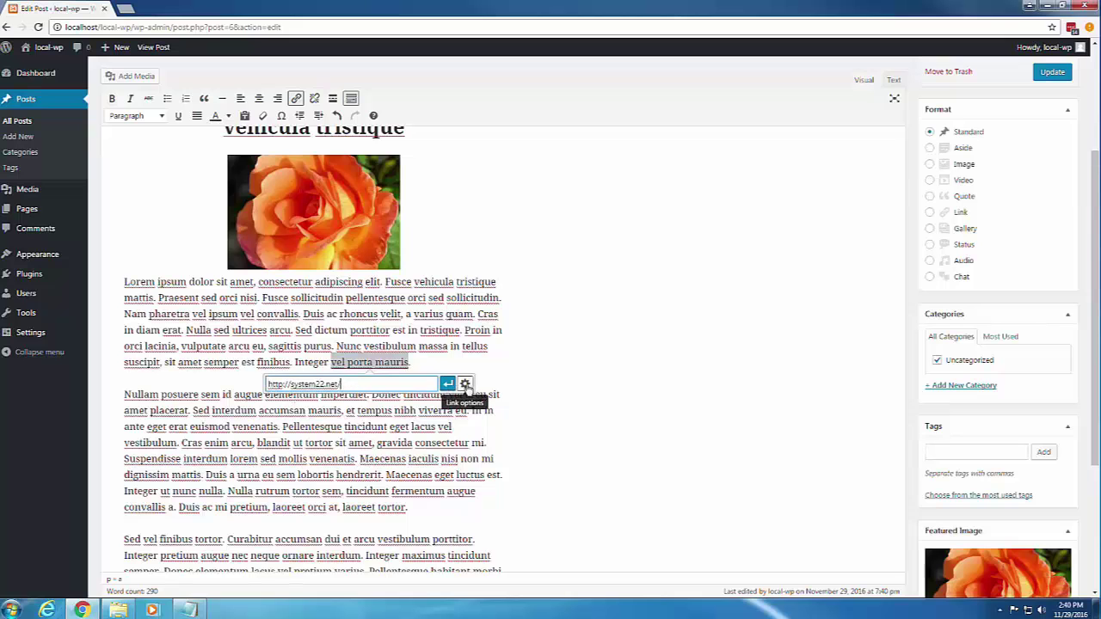
pyautogui.click(465, 384)
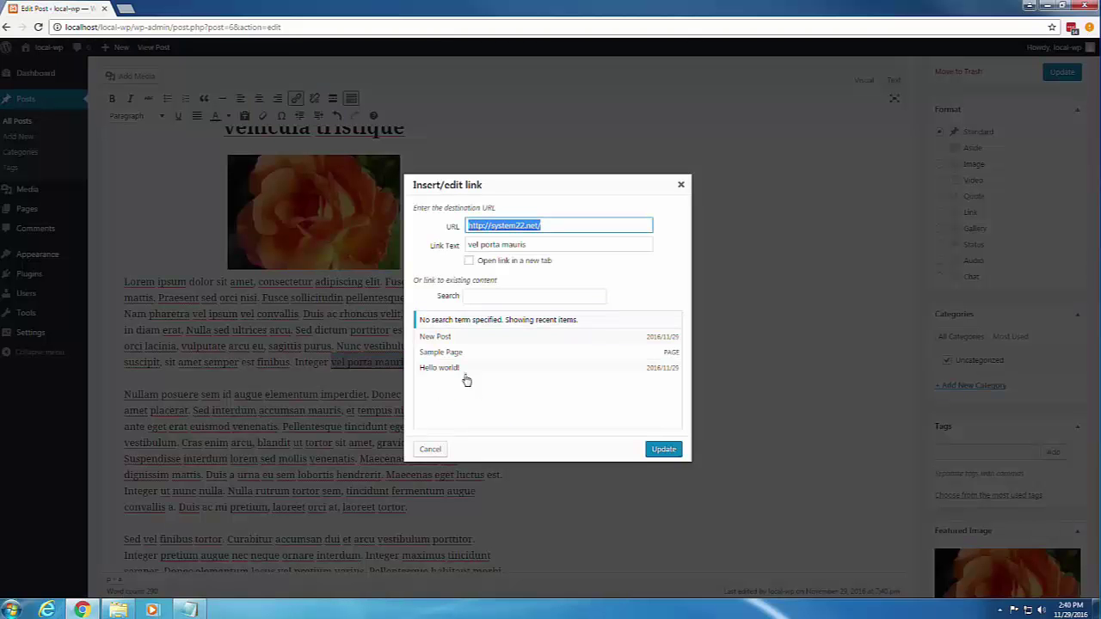
pyautogui.click(469, 261)
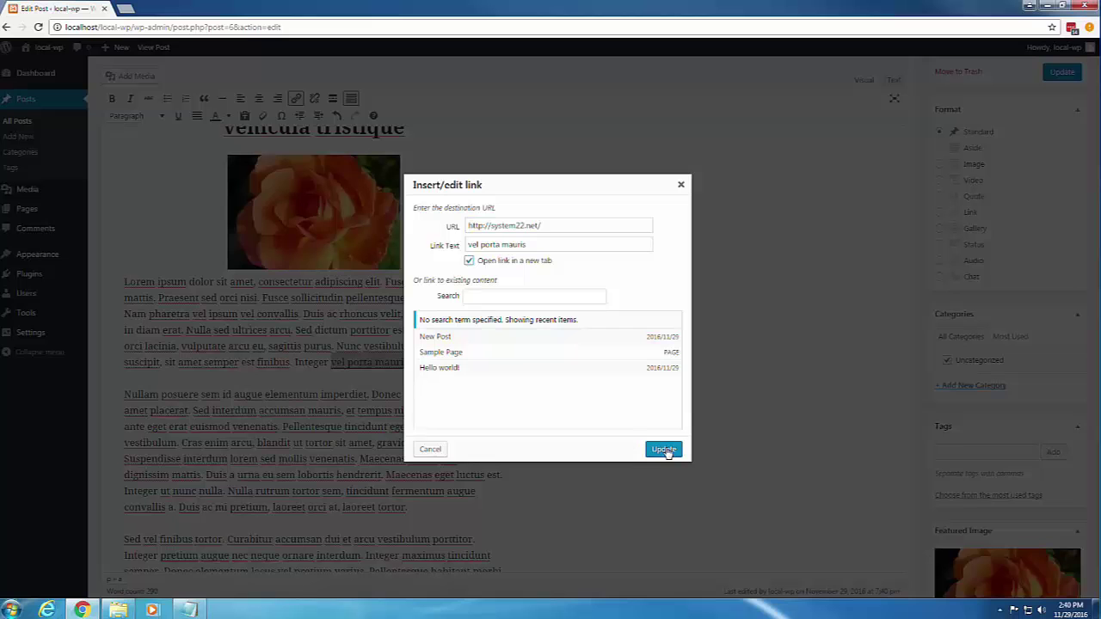
pyautogui.click(665, 450)
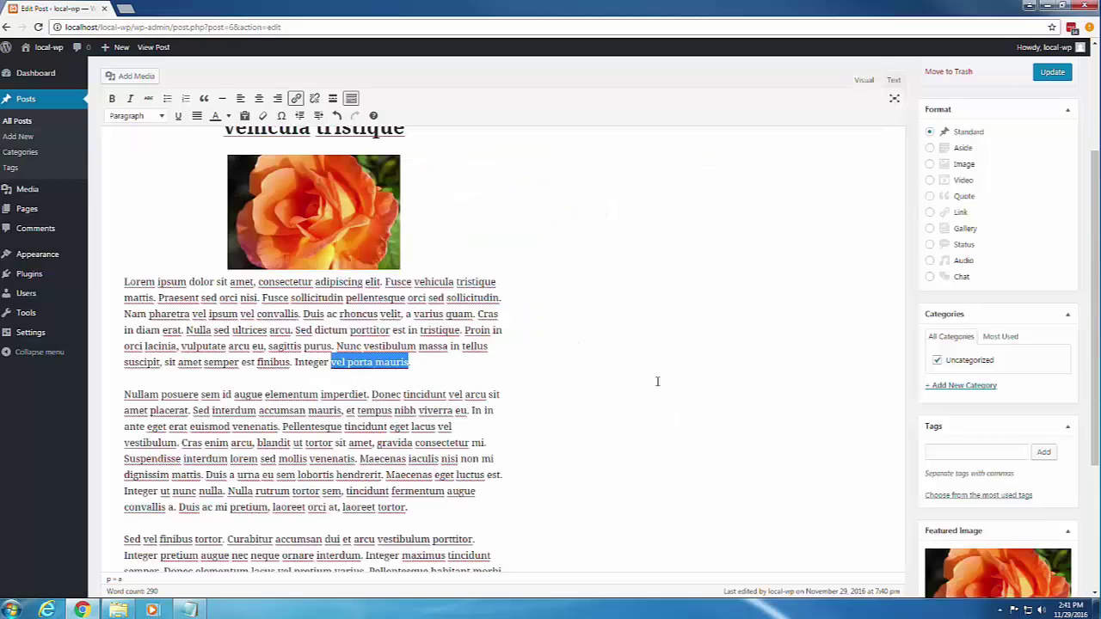
pyautogui.scroll(3, 860, 222)
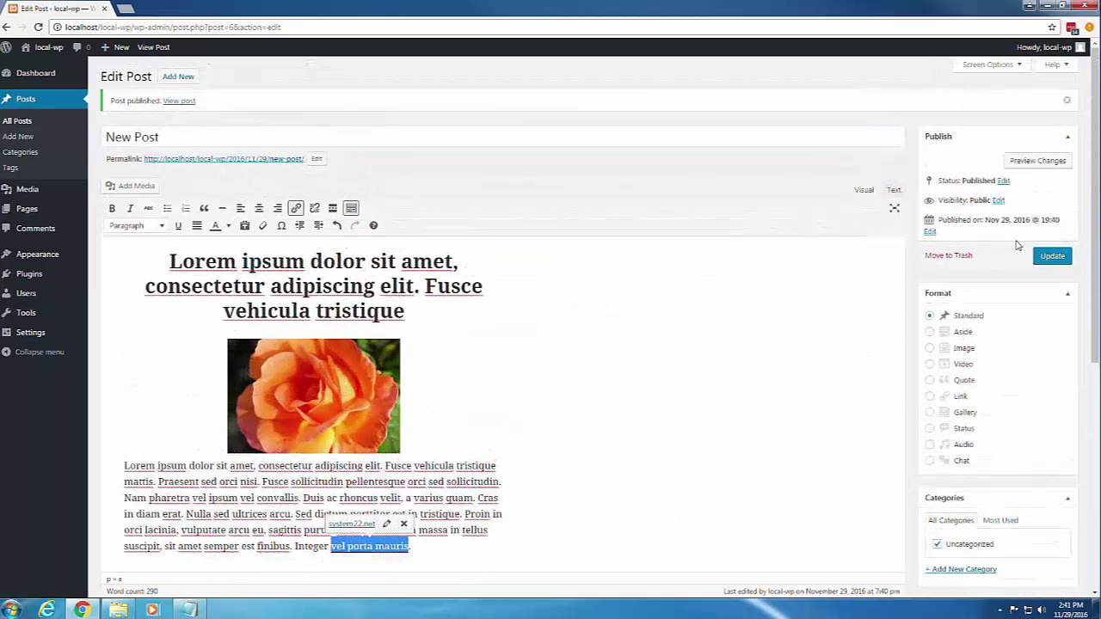
pyautogui.click(1053, 257)
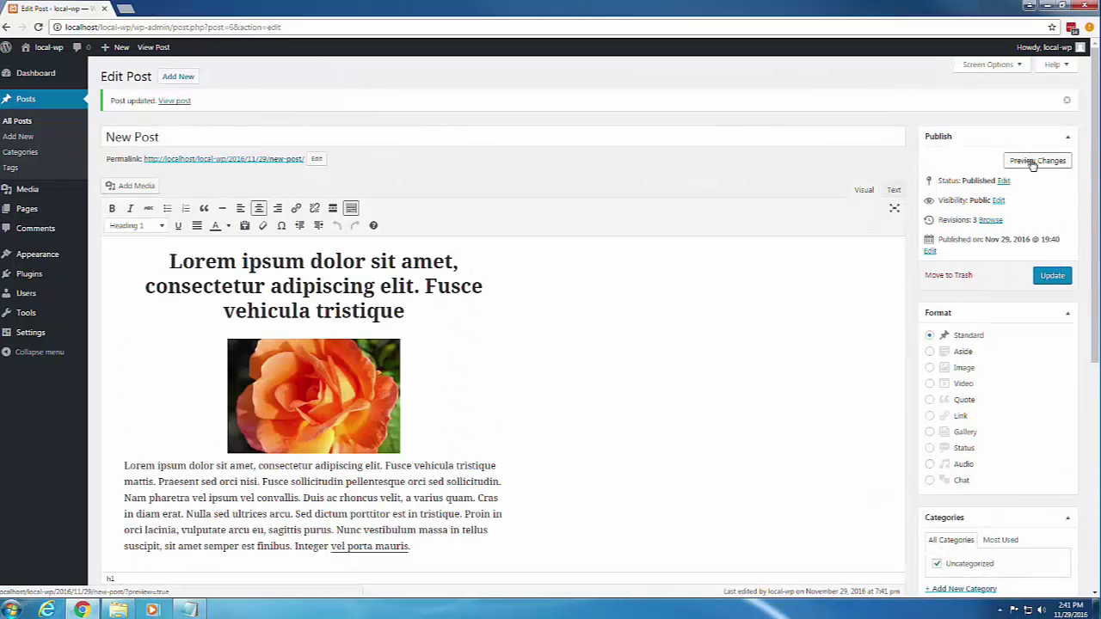
# - Preview the updated post, test its "vel porta mauris" link, and close both the linked site and the preview
pyautogui.click(1033, 164)
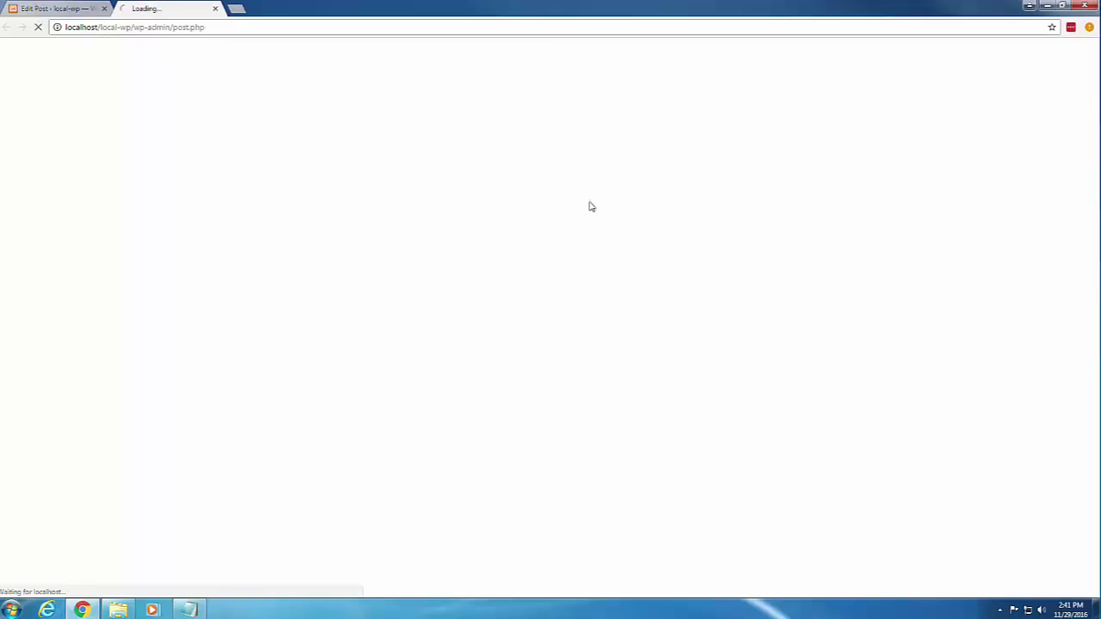
pyautogui.scroll(-3, 656, 438)
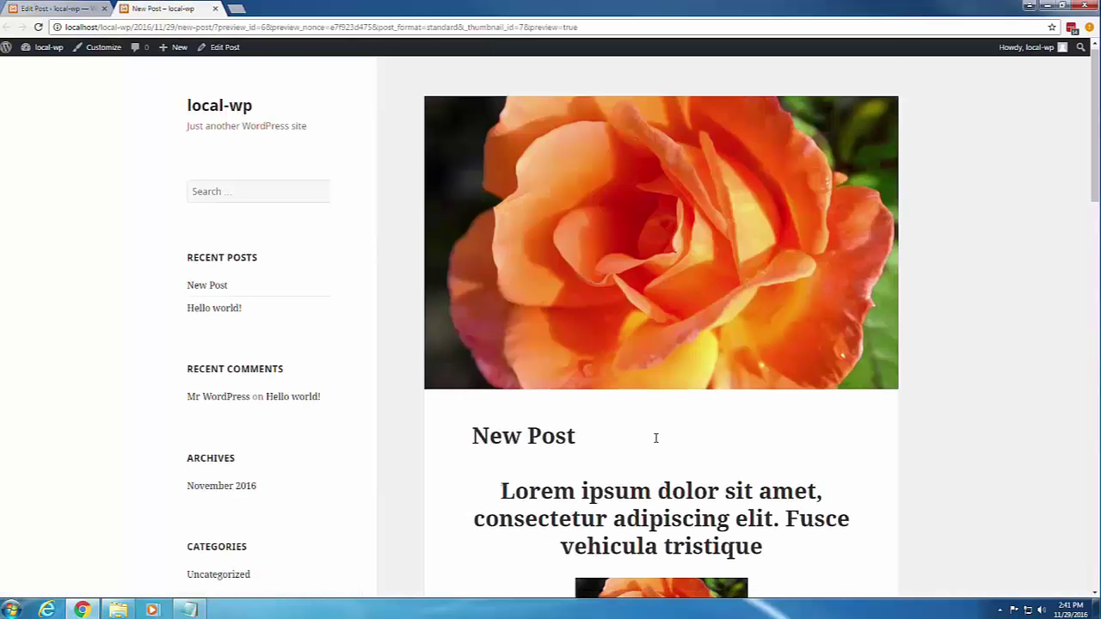
pyautogui.scroll(-1, 725, 498)
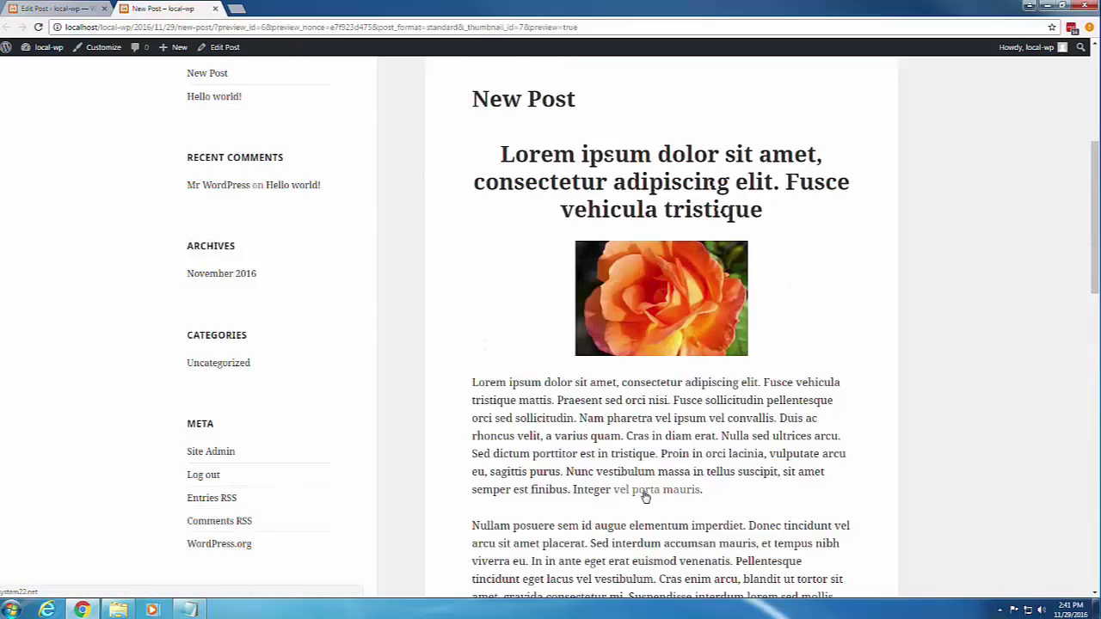
pyautogui.click(645, 497)
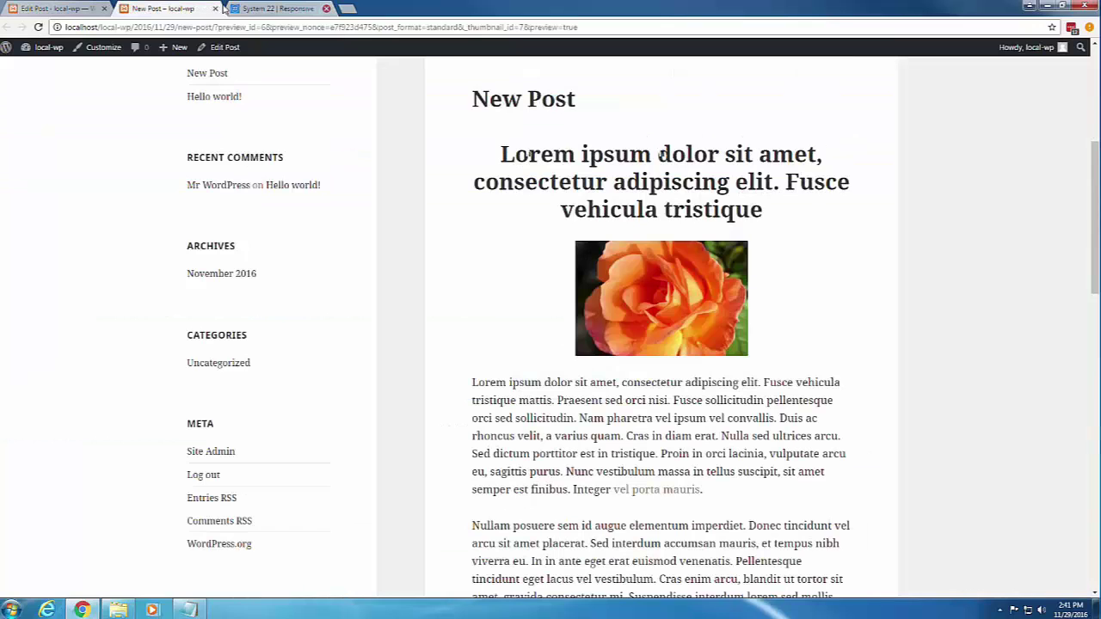
pyautogui.click(326, 9)
pyautogui.click(214, 9)
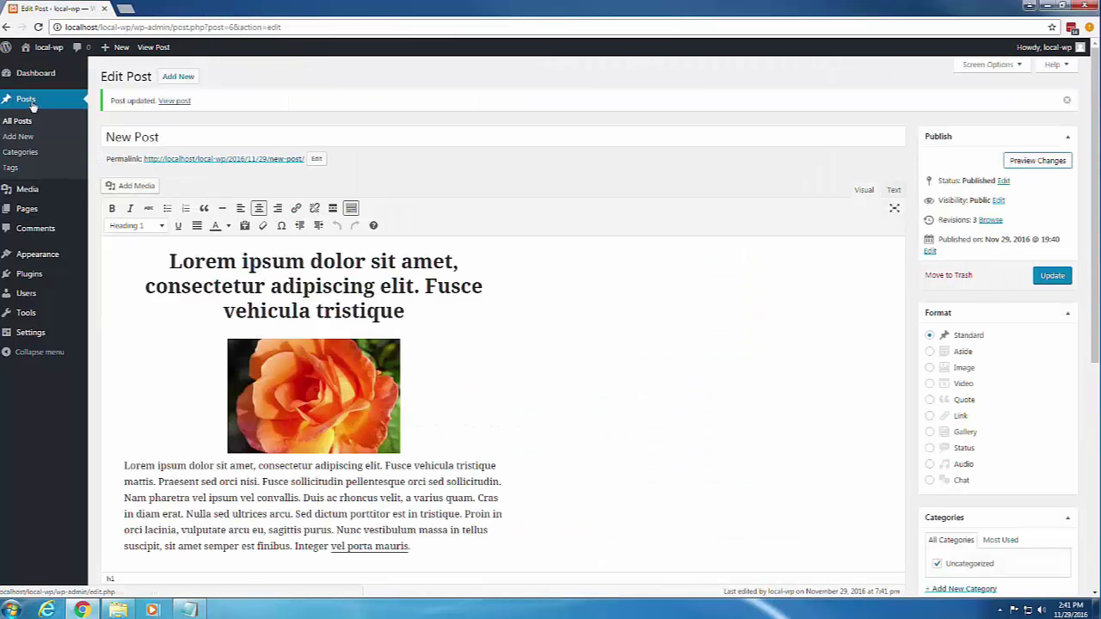
# - View the management pages for post categories and post tags
pyautogui.click(27, 161)
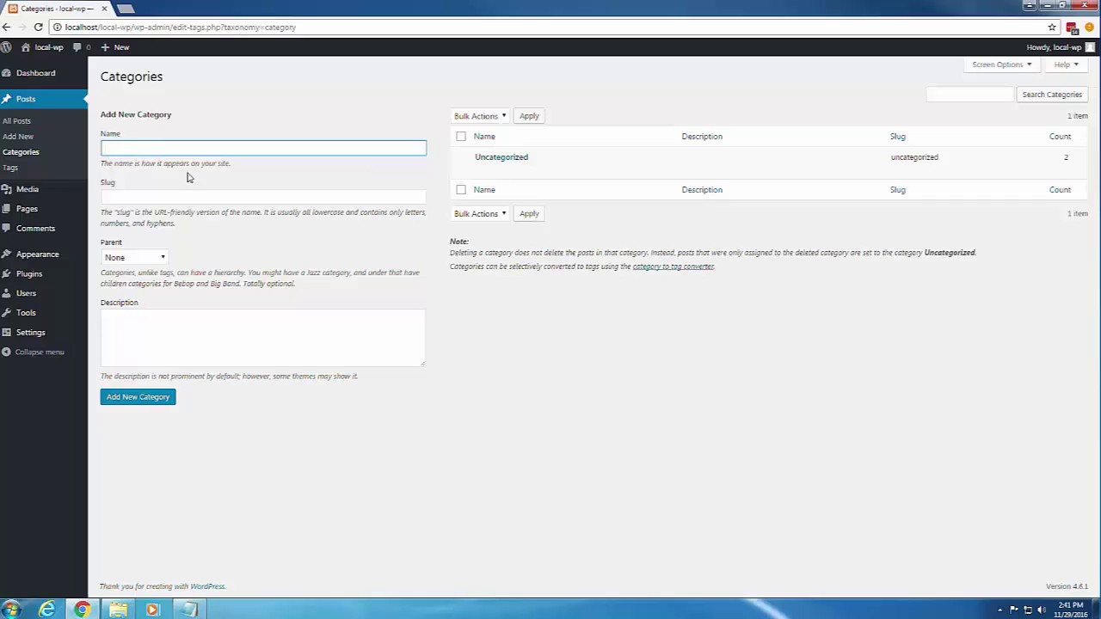
pyautogui.click(12, 169)
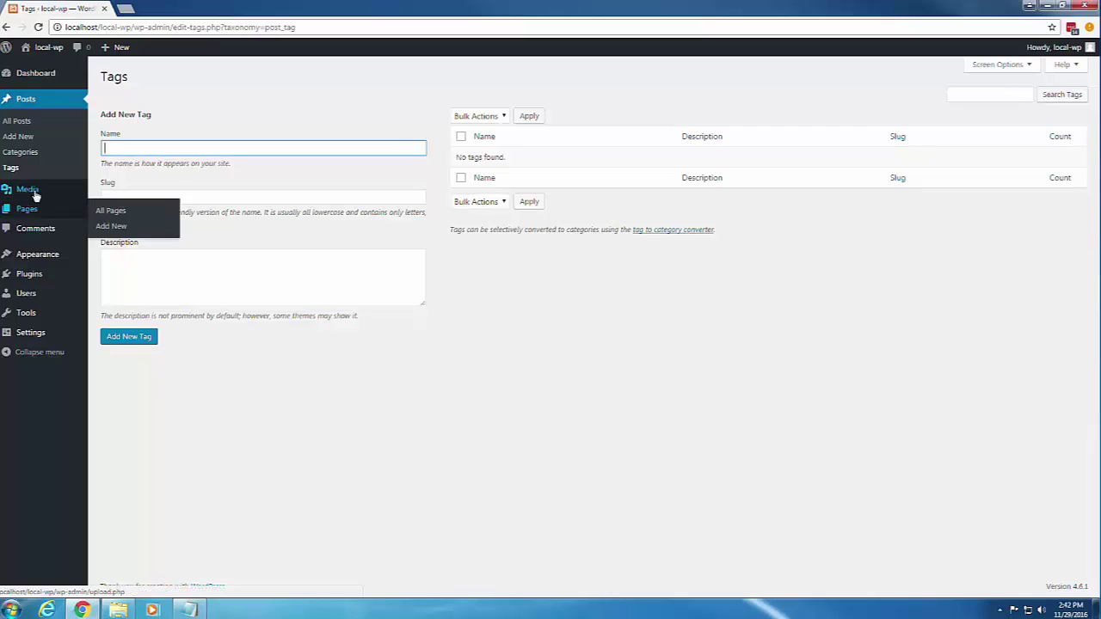
# - Open the flower image from the Media Library
pyautogui.click(29, 192)
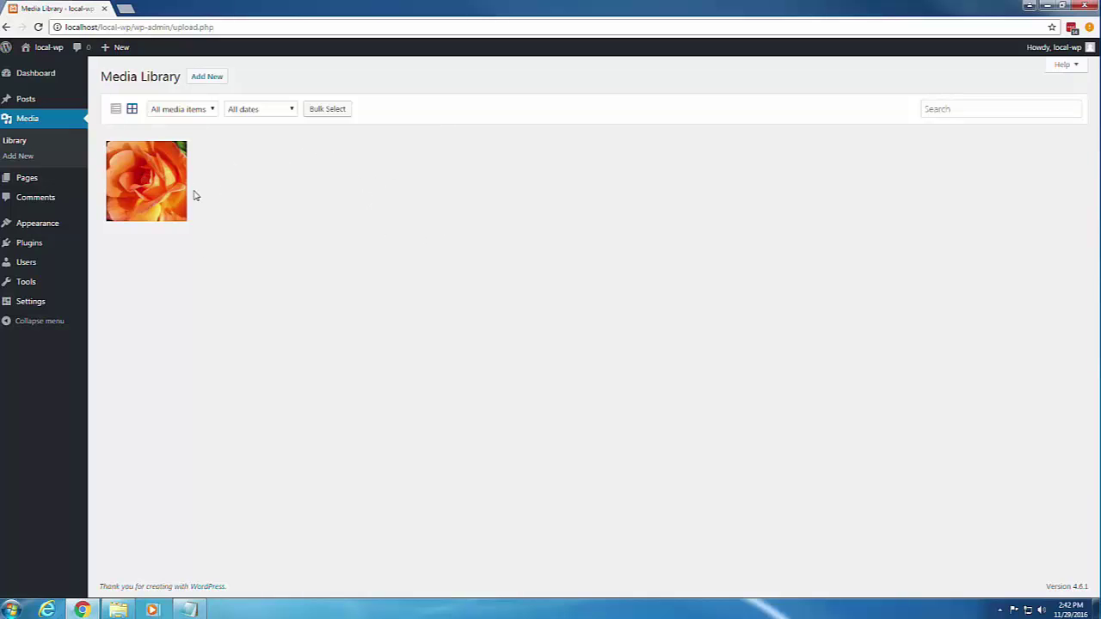
pyautogui.click(145, 191)
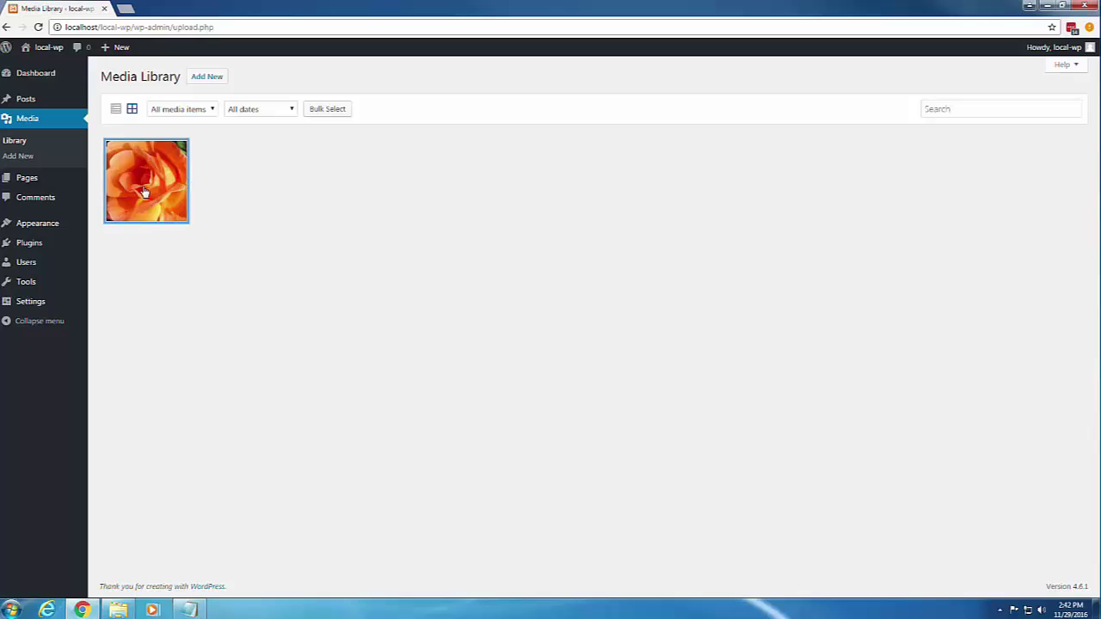